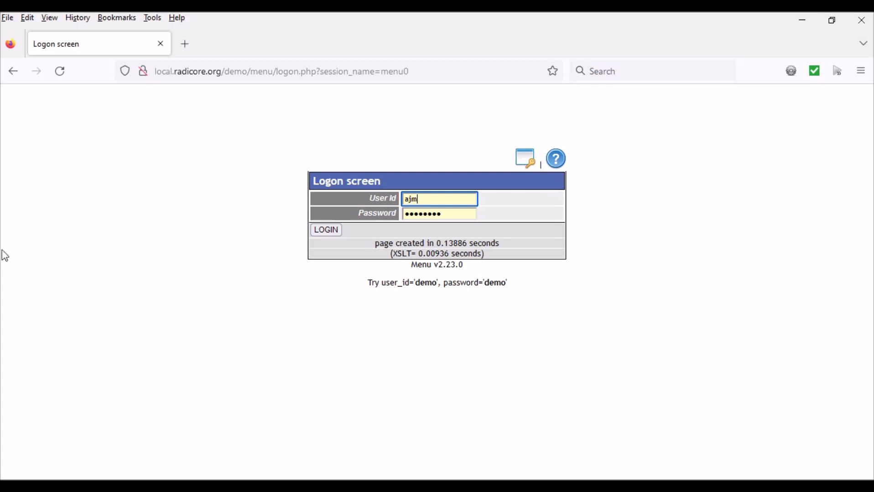
- Log on with the prefilled credentials and open the YOUTUBE subsystem menu under PROTO
click(326, 231)
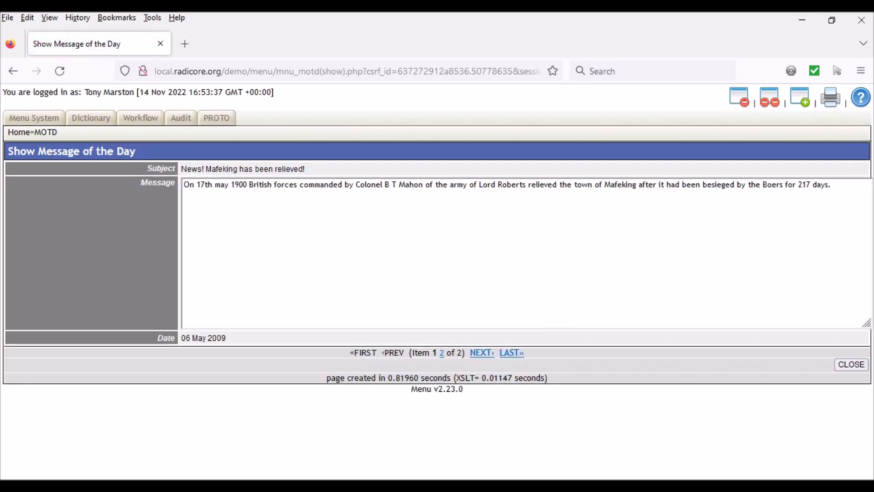
click(850, 364)
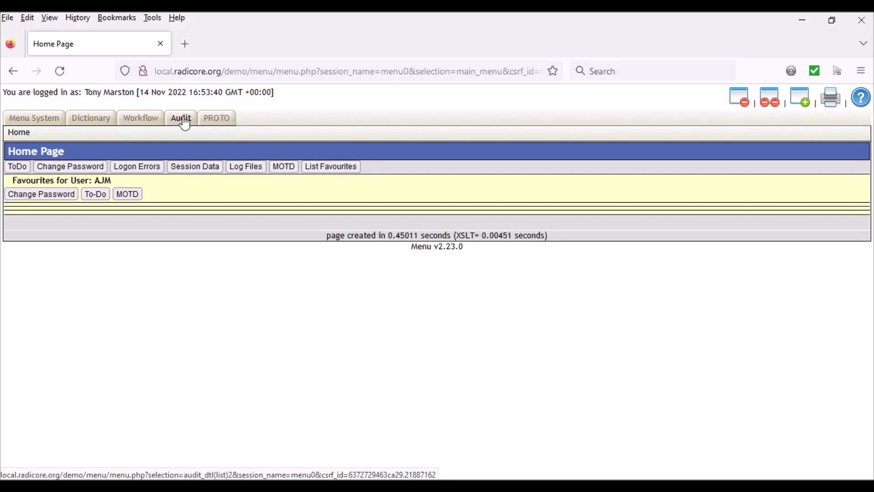
click(212, 122)
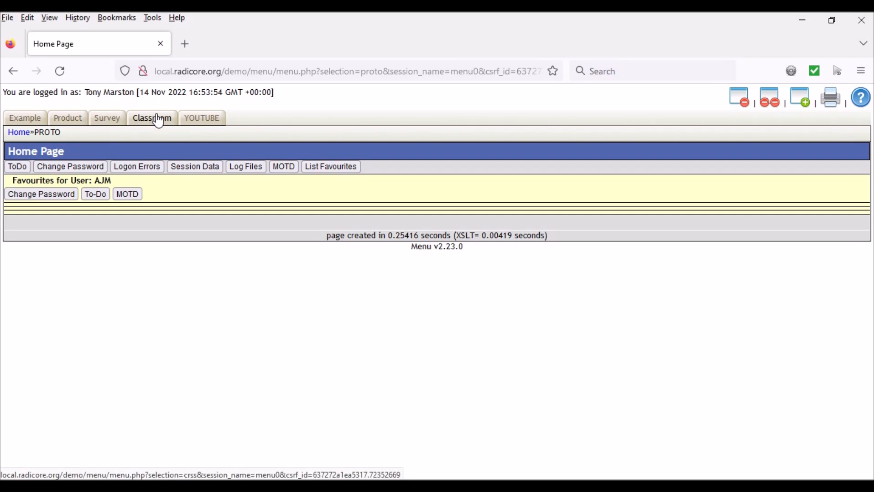
click(207, 119)
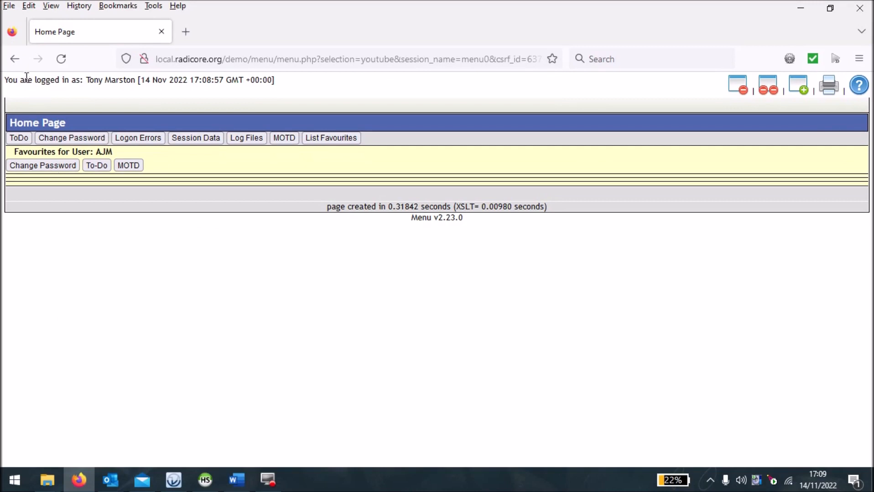
- Return to the home page and open the Dictionary's list of databases
click(14, 60)
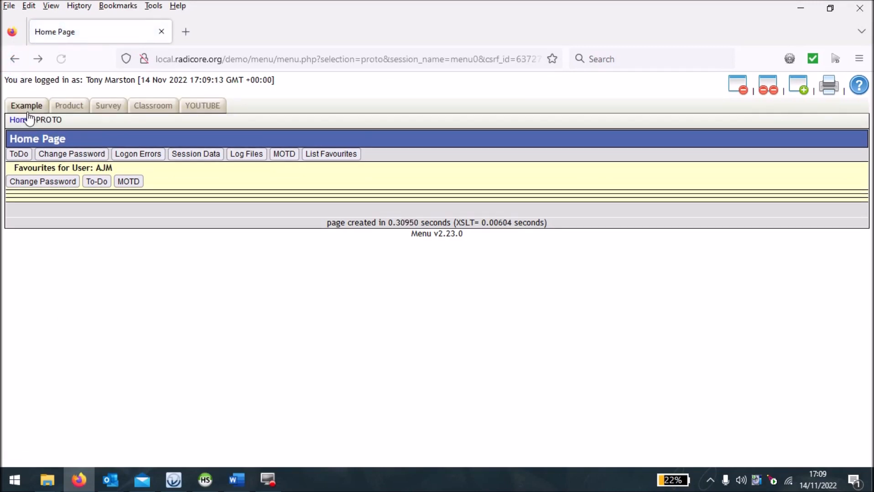
click(20, 122)
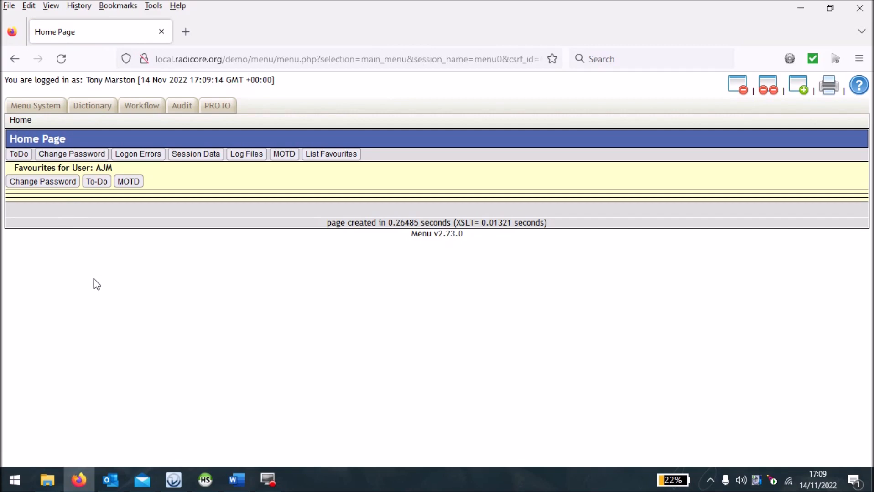
click(93, 110)
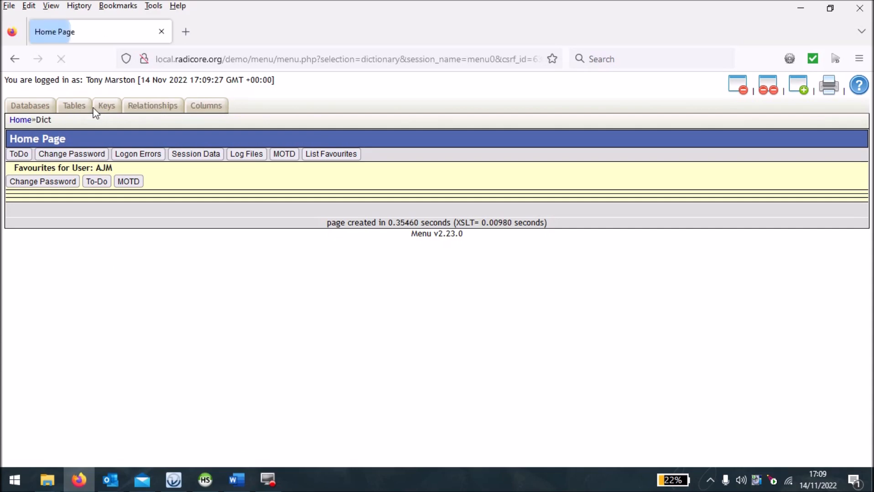
click(29, 105)
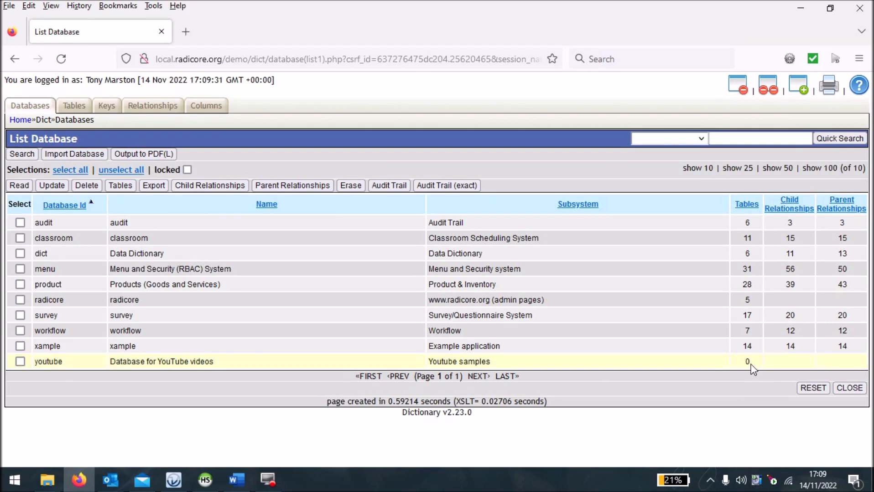
- Import the tables of the youtube database into the data dictionary
click(20, 362)
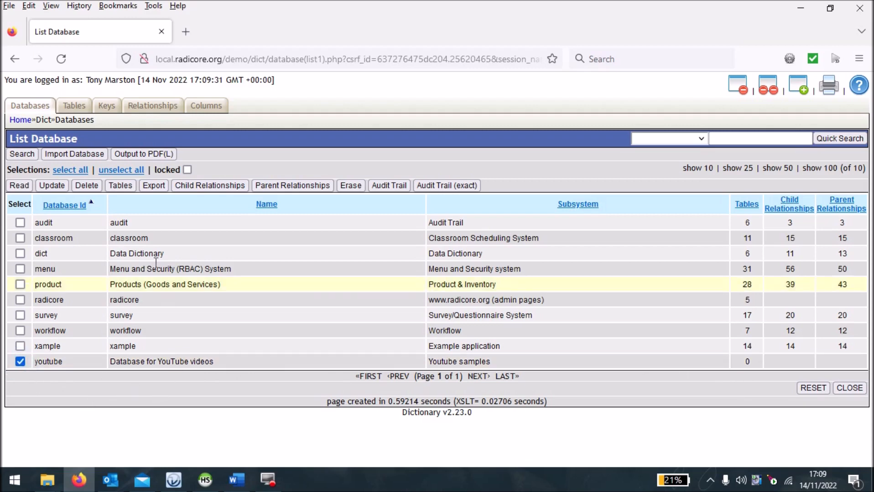
click(123, 189)
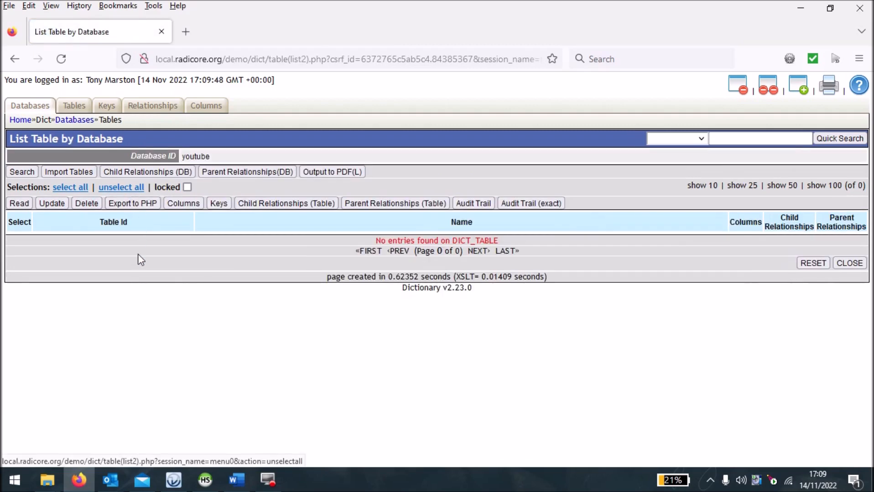
click(71, 170)
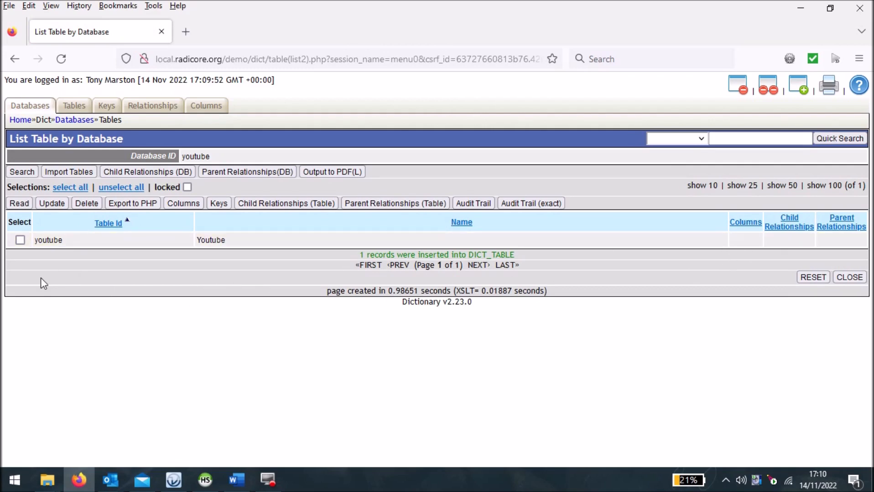
- Import the youtube table's columns, export the table to PHP and close its column list
click(19, 241)
click(187, 204)
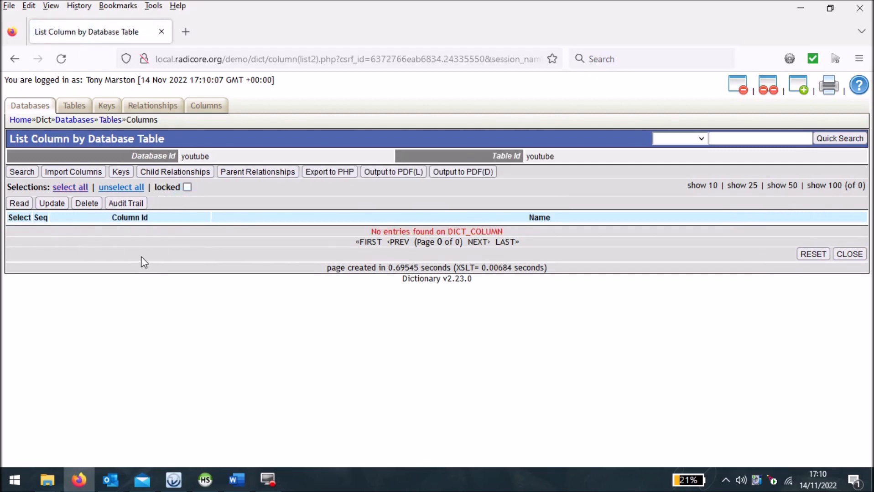
click(81, 173)
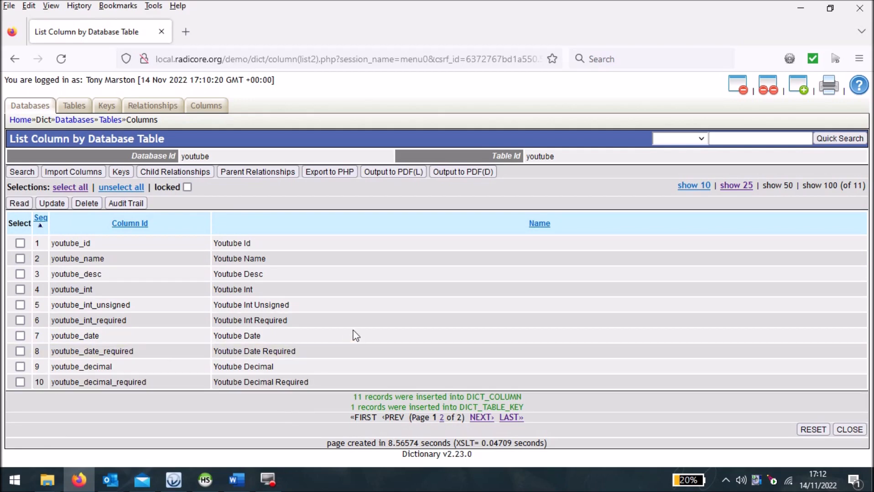
click(332, 176)
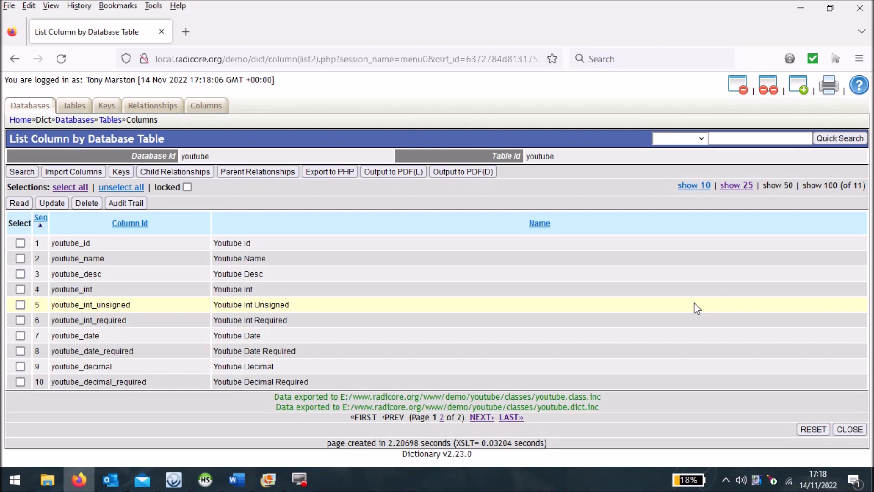
click(855, 431)
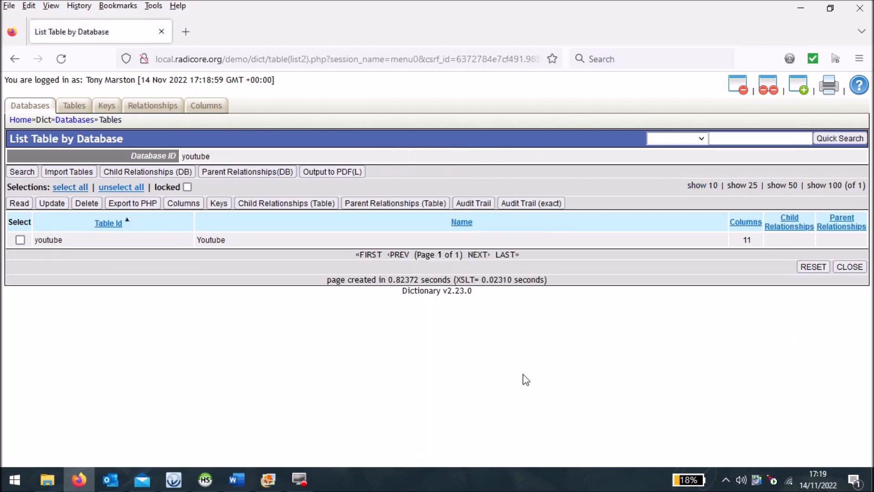
- Generate the youtube table's PHP scripts with the LIST1 - List multiple records pattern, keeping the default task, script and screen structure names
click(20, 240)
click(20, 203)
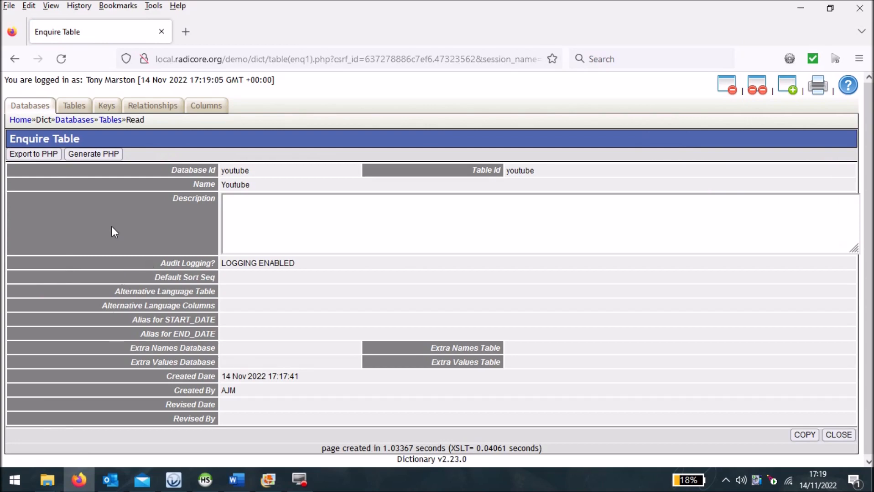
click(95, 154)
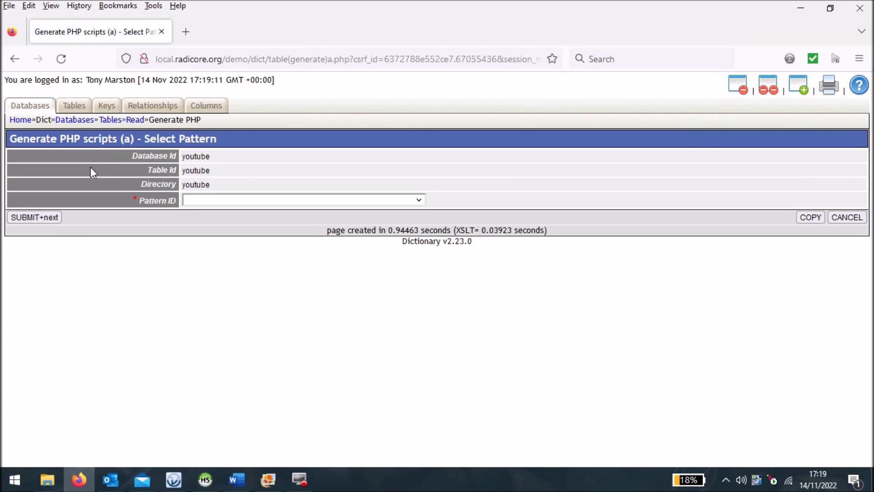
click(423, 203)
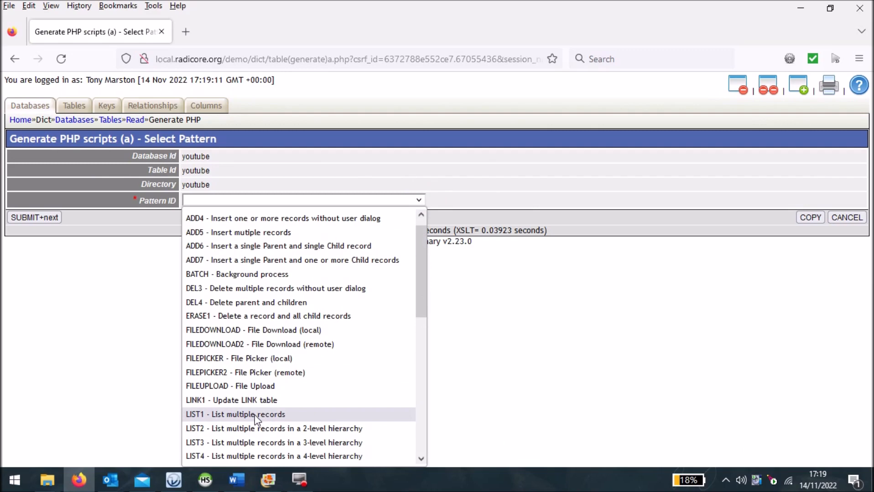
click(254, 416)
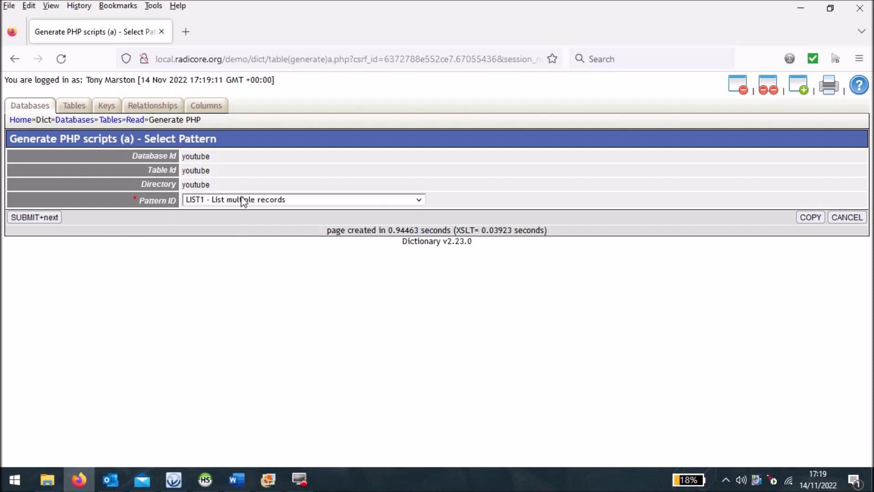
click(36, 218)
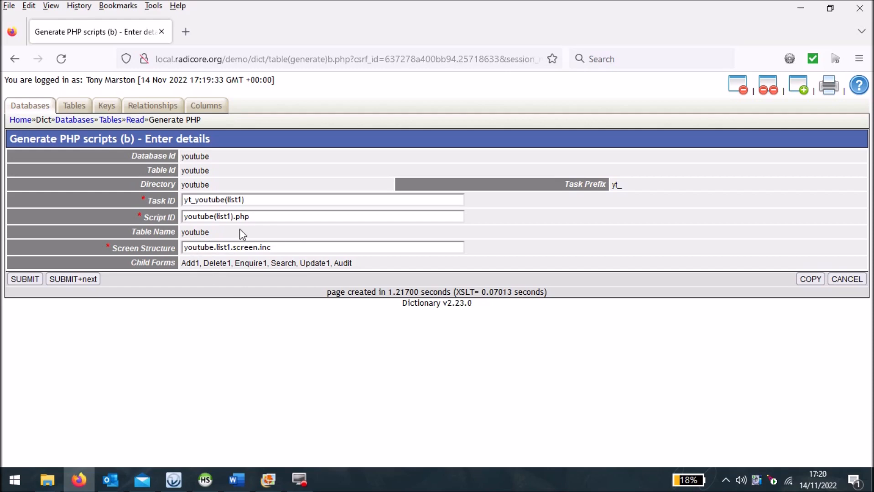
click(22, 279)
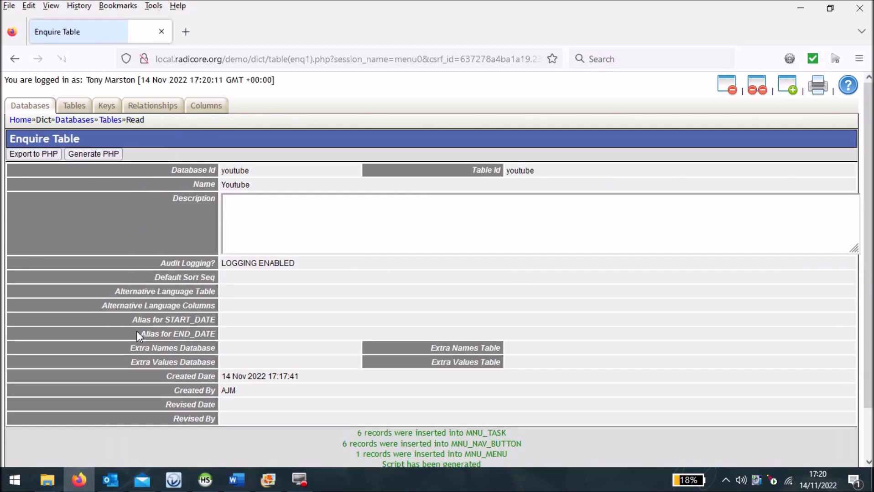
scroll(371, 259, down, 2)
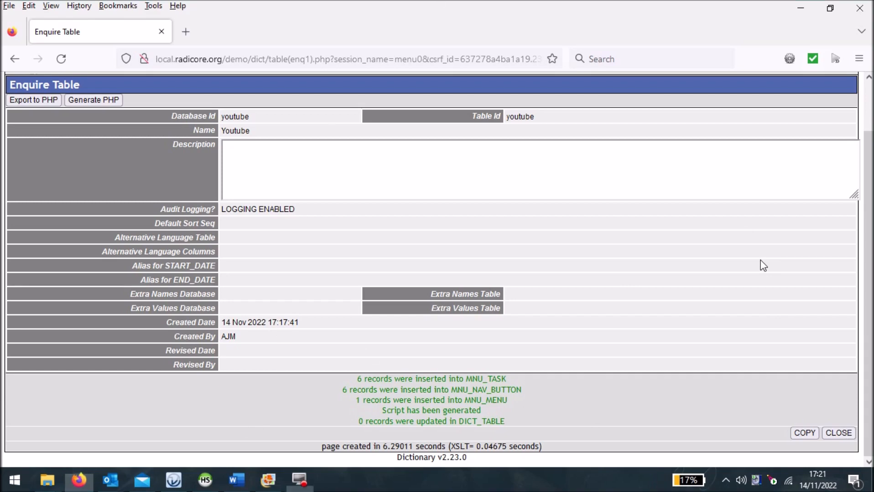
- Return to the home page and open the generated Youtube list under PROTO and YOUTUBE
scroll(273, 106, up, 1)
scroll(272, 102, up, 1)
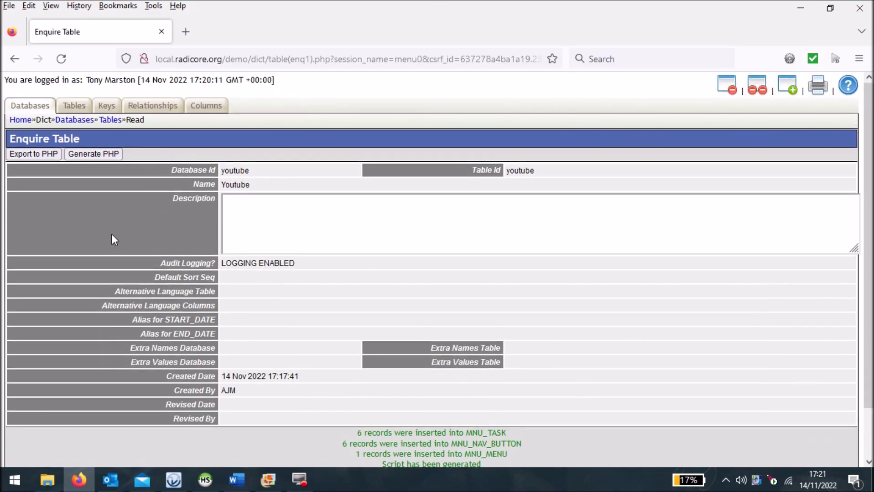
click(21, 120)
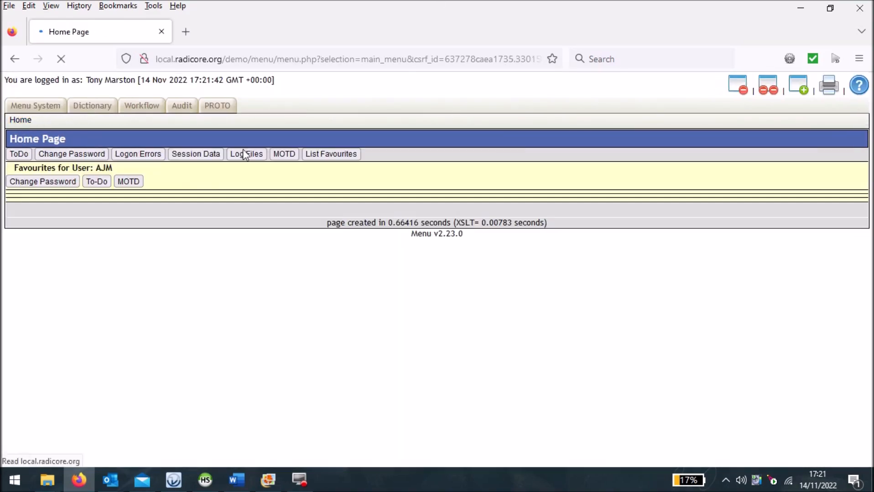
click(217, 106)
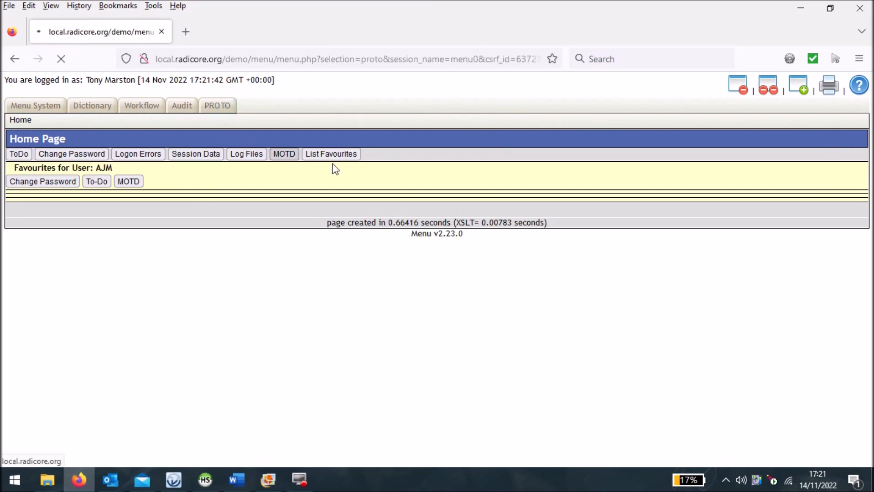
click(210, 109)
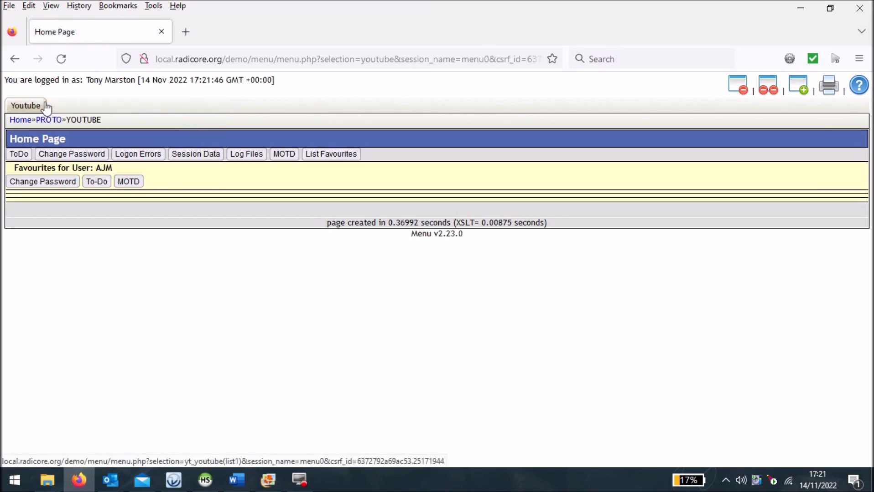
click(43, 106)
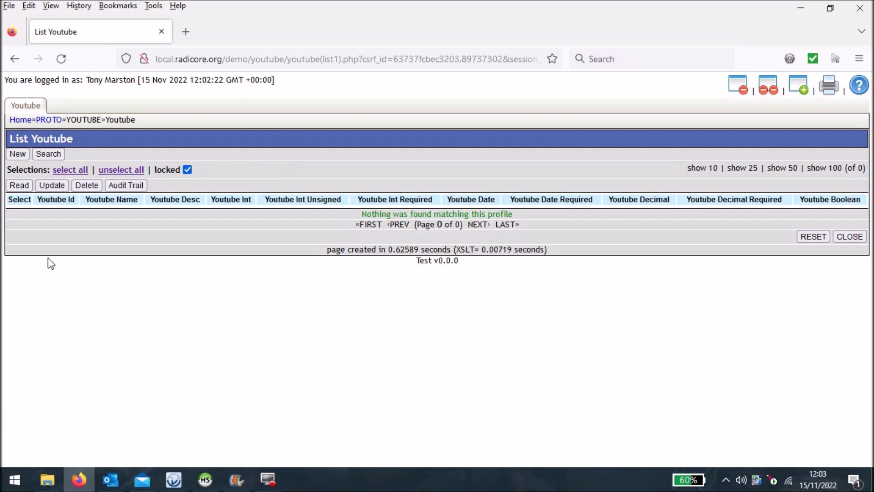
- Start a new Youtube record and submit the form with its required entries blank to test validation
click(17, 155)
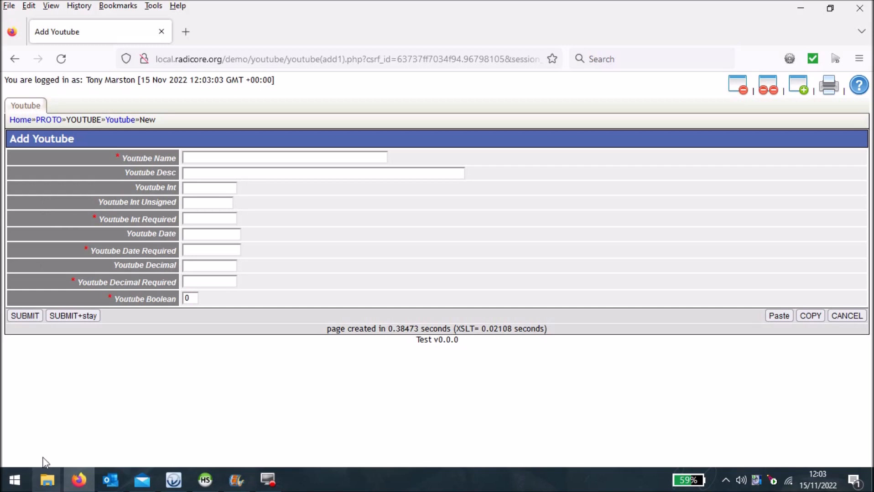
click(26, 317)
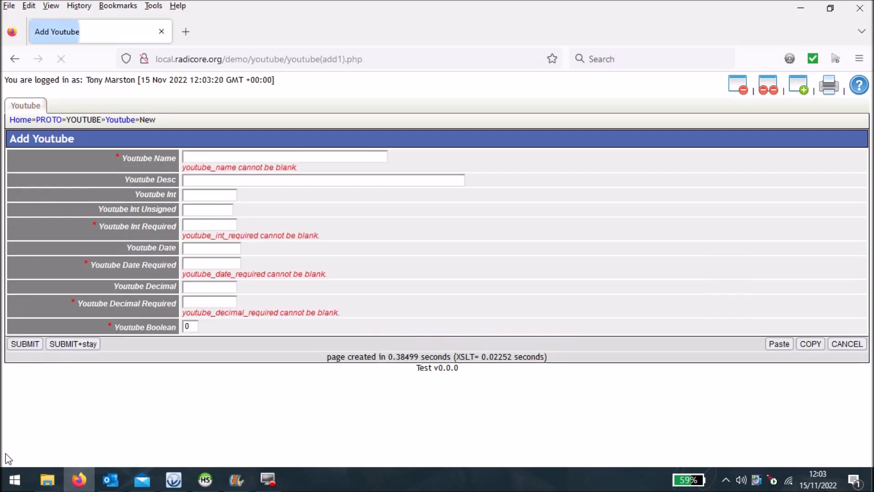
- Set Youtube Name and Youtube Desc to "one" and Youtube Int to "a", and submit the record
click(244, 162)
text(one)
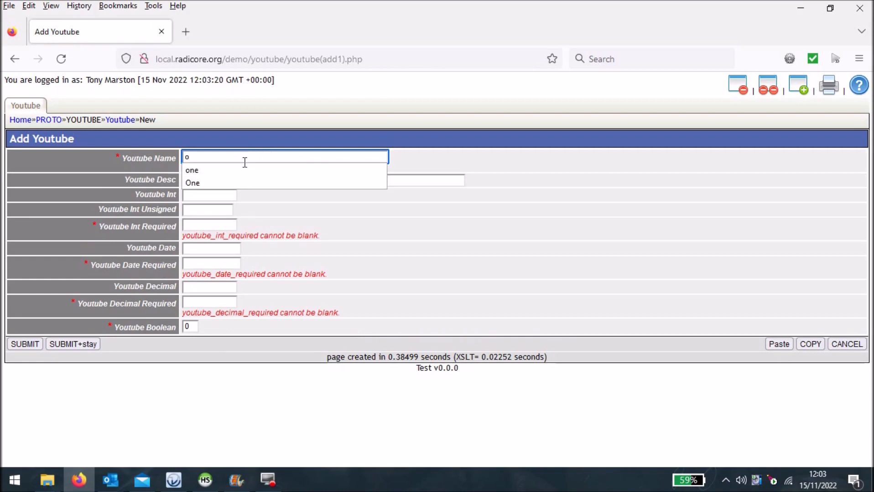
key(Tab)
text(one)
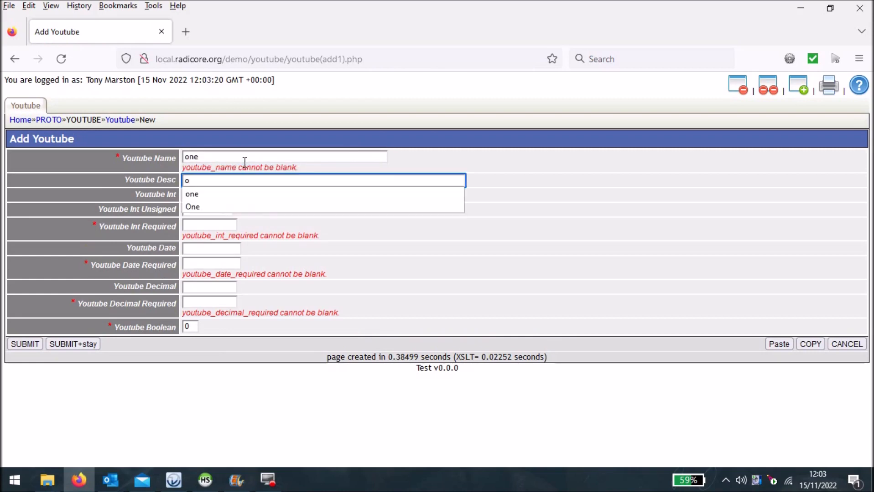
key(Tab)
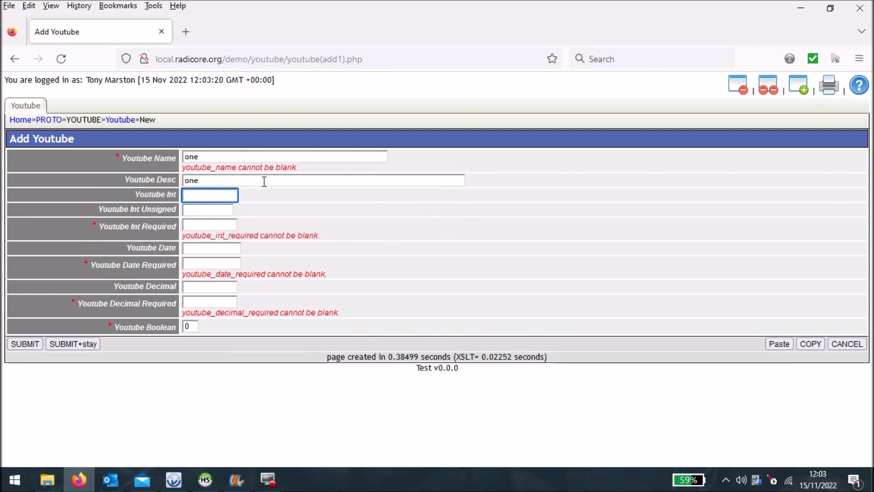
text(a)
click(37, 346)
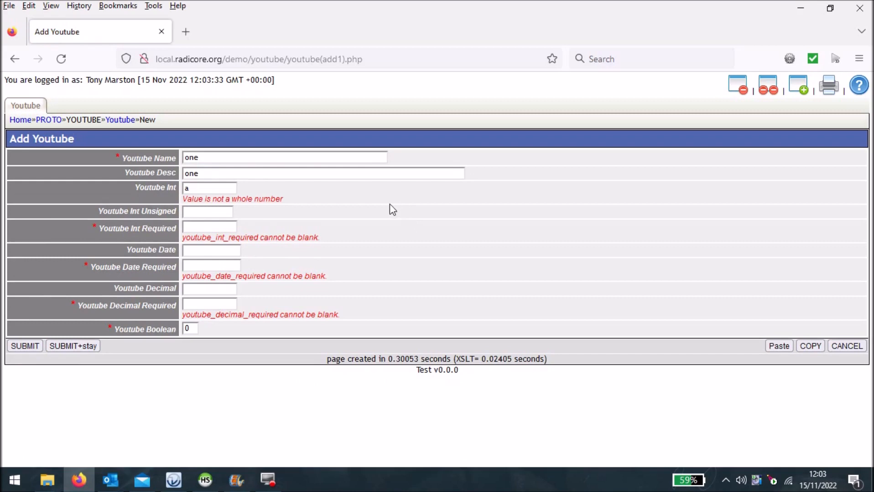
- Set Youtube Int and Youtube Int Unsigned to -1, and submit the record to test their validation
click(222, 188)
text(-1)
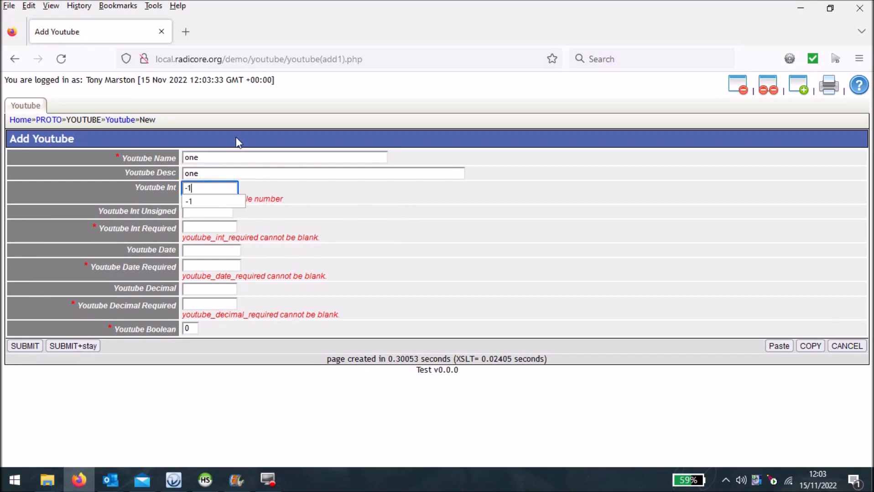
key(Tab)
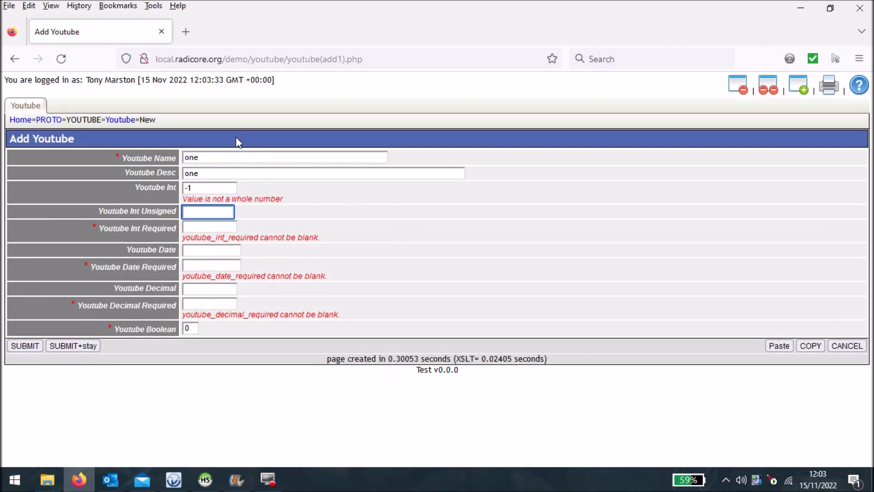
text(-1)
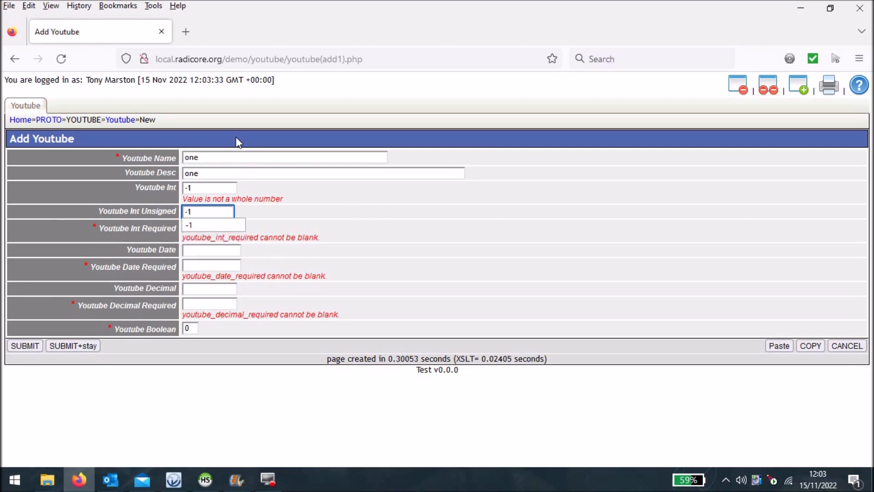
click(33, 349)
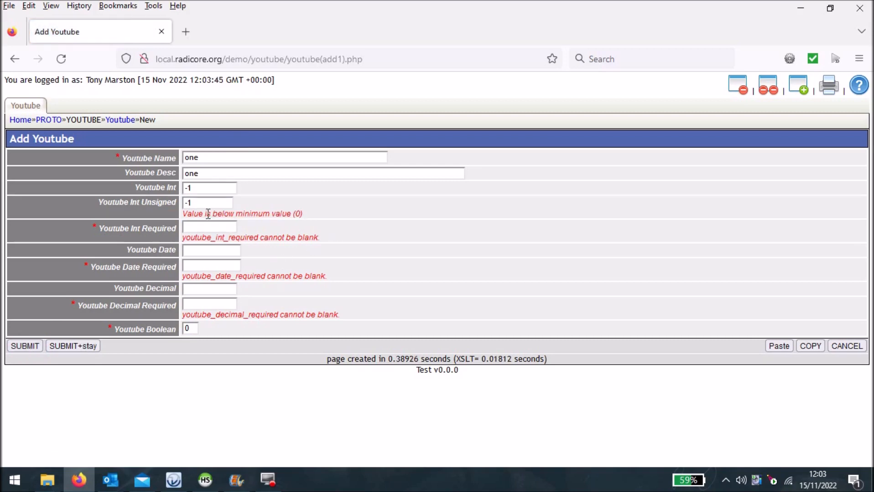
- Set Youtube Int Unsigned and Youtube Int Required to 1
click(192, 201)
text(1)
key(Tab)
text(1)
key(Tab)
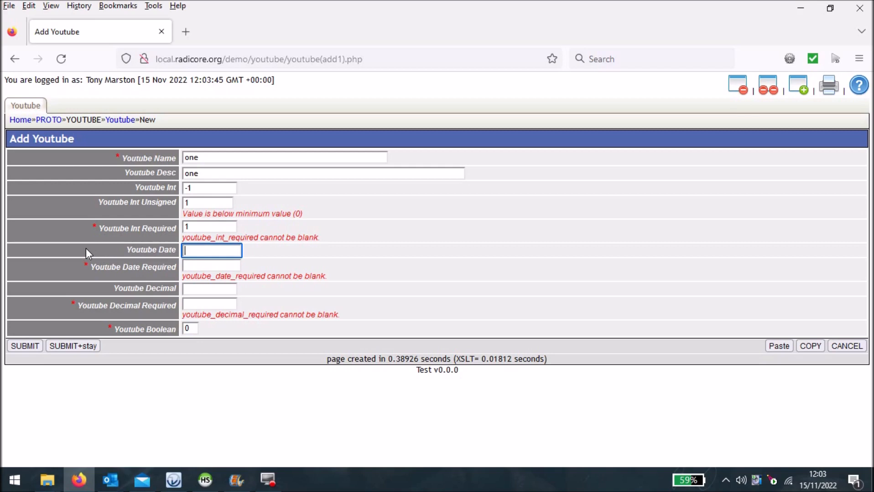
- Set Youtube Date Required to 15-11-2022, Youtube Decimal to 1.1 and Youtube Decimal Required to "two", and submit the record
key(Tab)
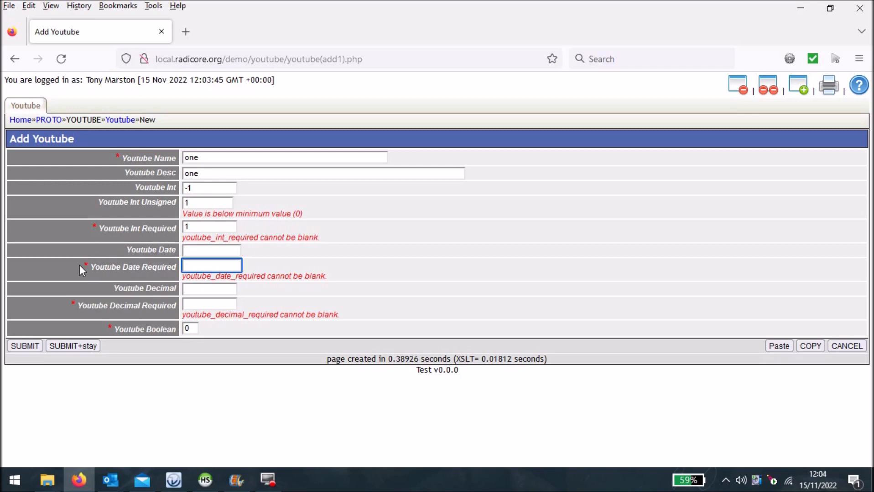
text(15)
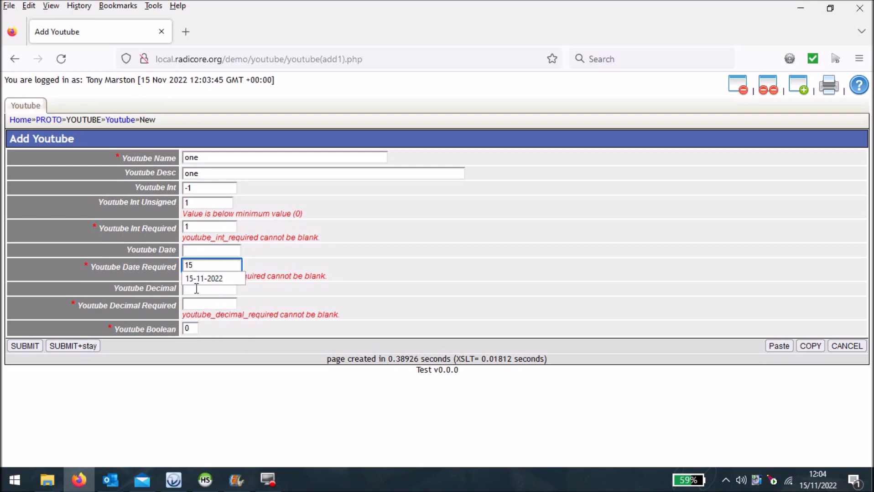
click(204, 278)
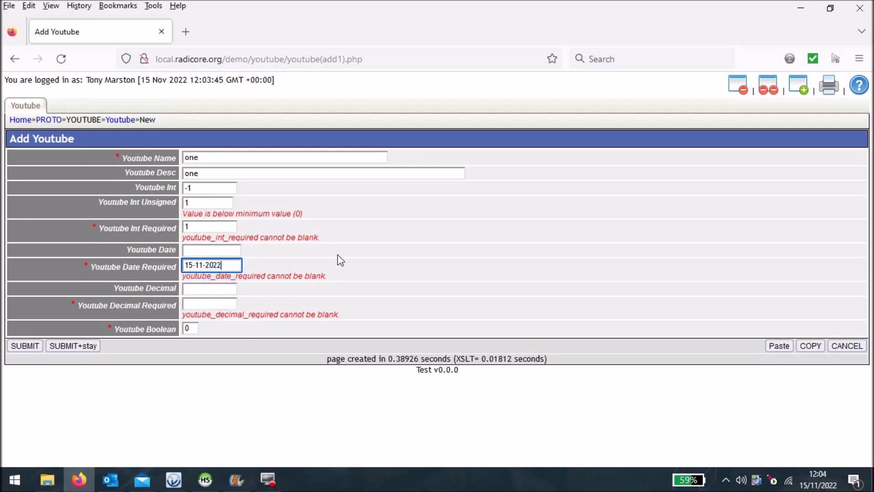
key(Tab)
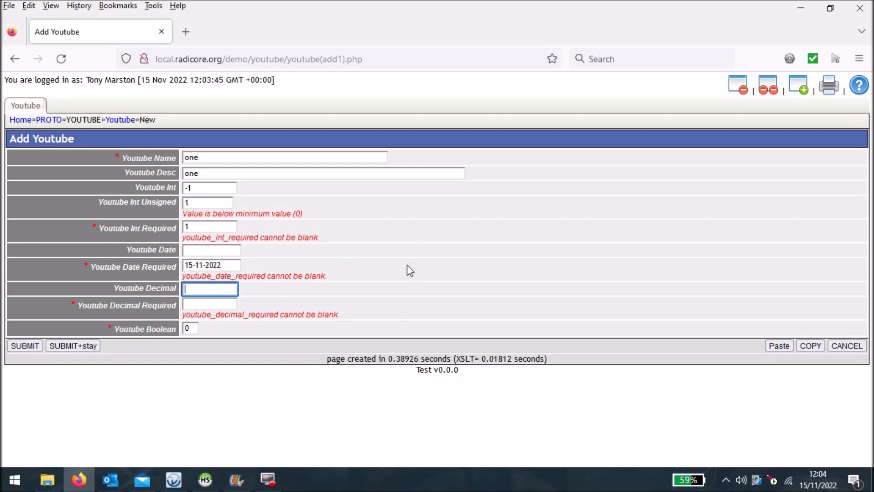
text(1.1)
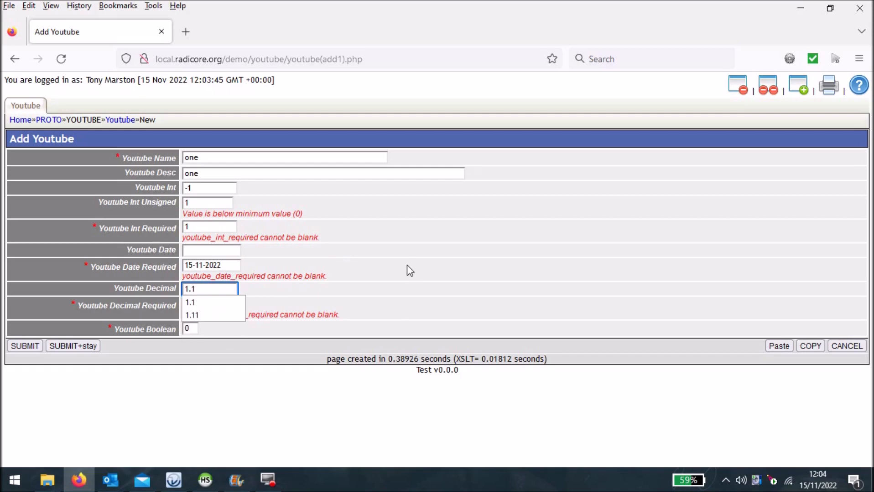
key(Tab)
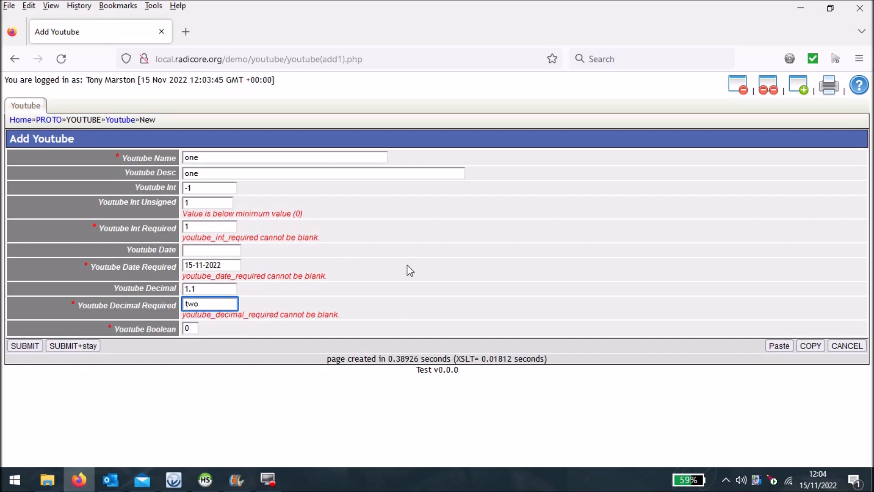
click(22, 347)
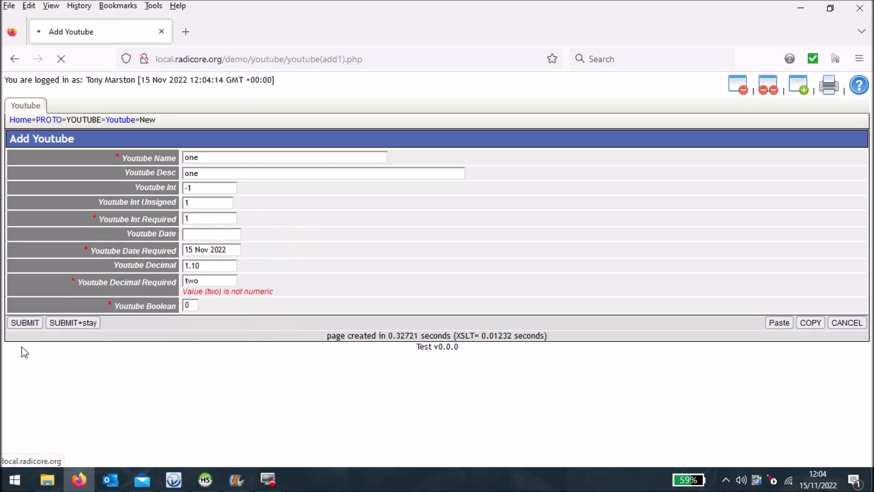
- Replace the non-numeric Youtube Decimal Required entry with 1.1 and submit the record
double_click(220, 280)
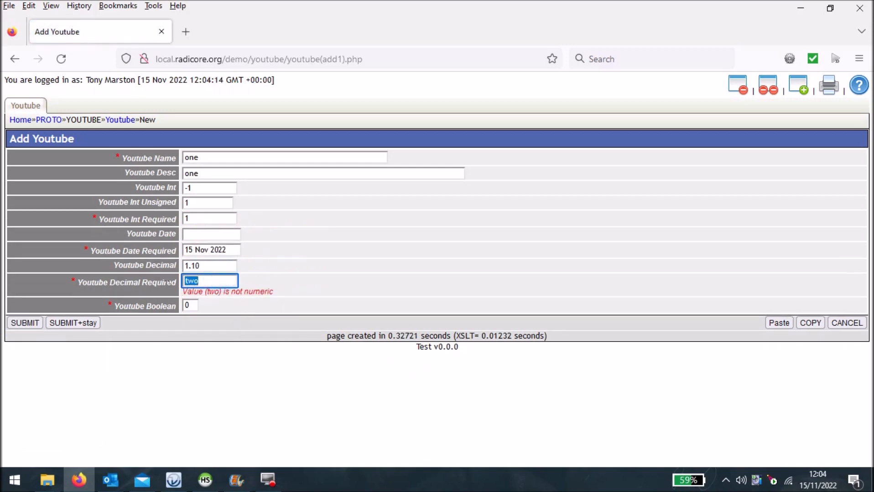
text(1.1)
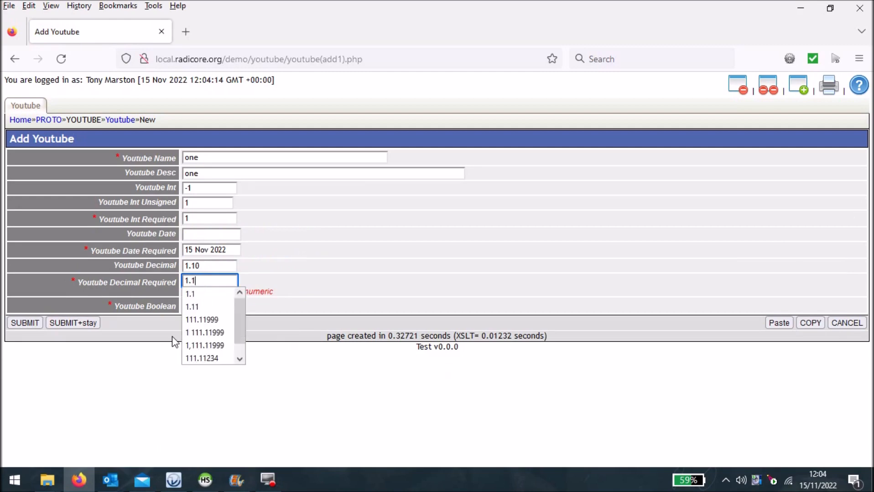
click(27, 297)
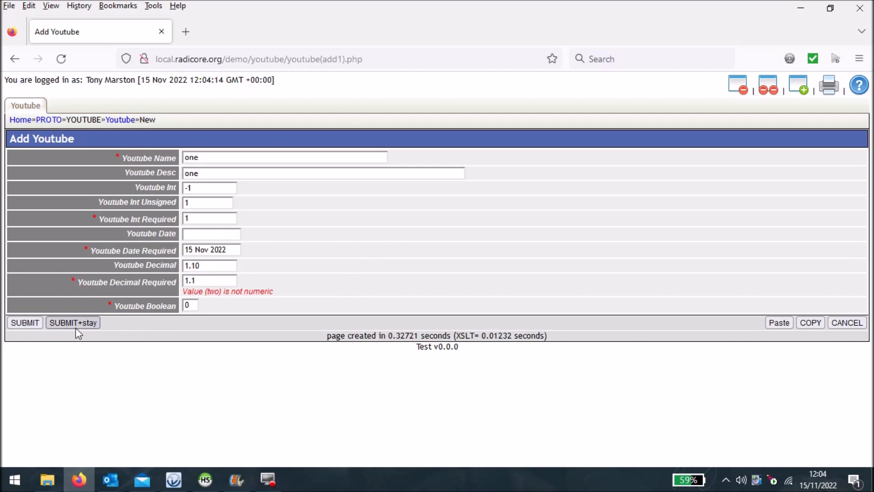
click(24, 324)
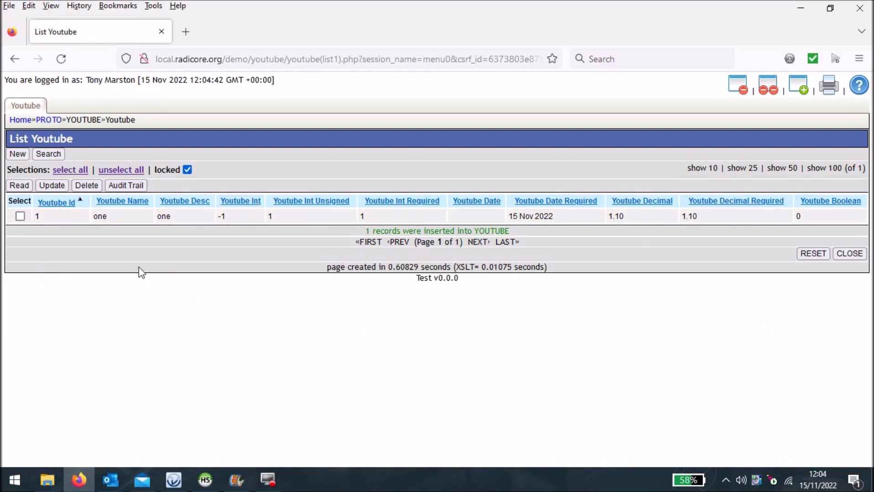
- Start another new Youtube record with Youtube Name and Youtube Desc set to "two"
click(14, 155)
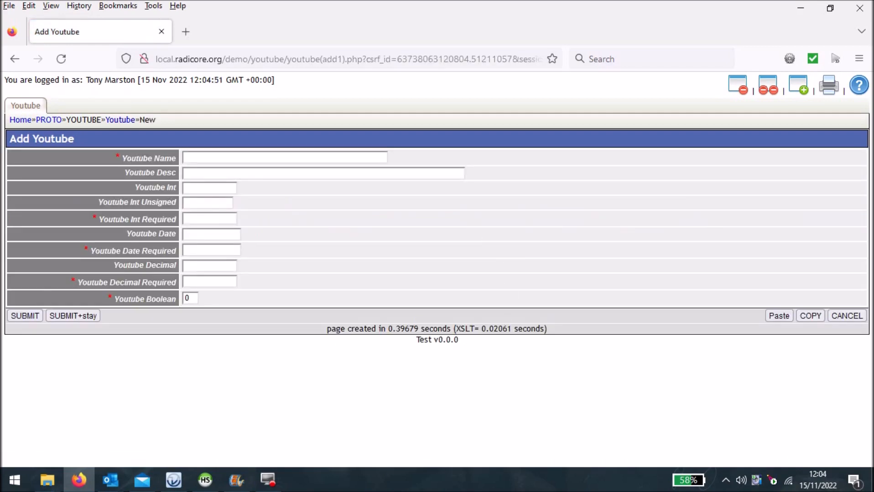
click(219, 156)
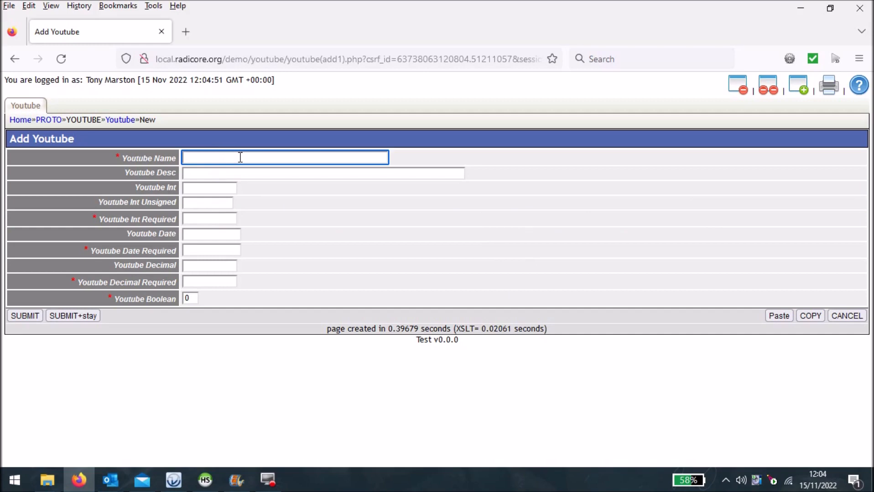
text(two)
key(Tab)
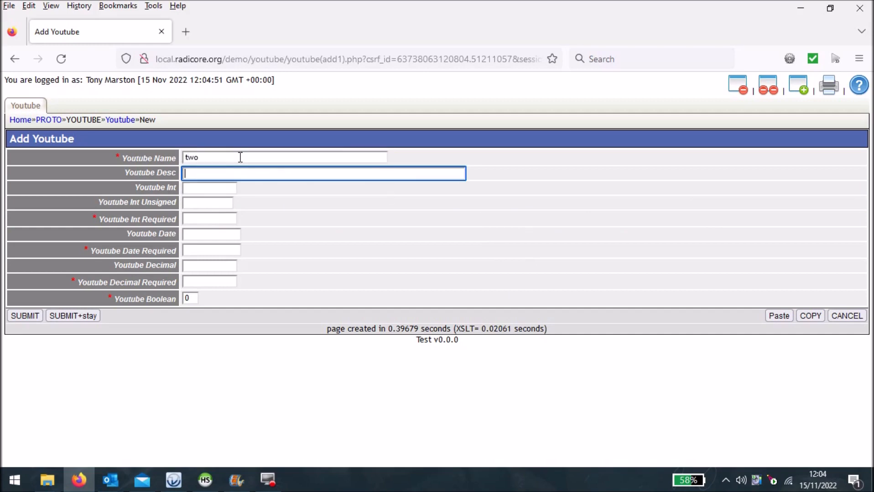
text(two)
key(Tab)
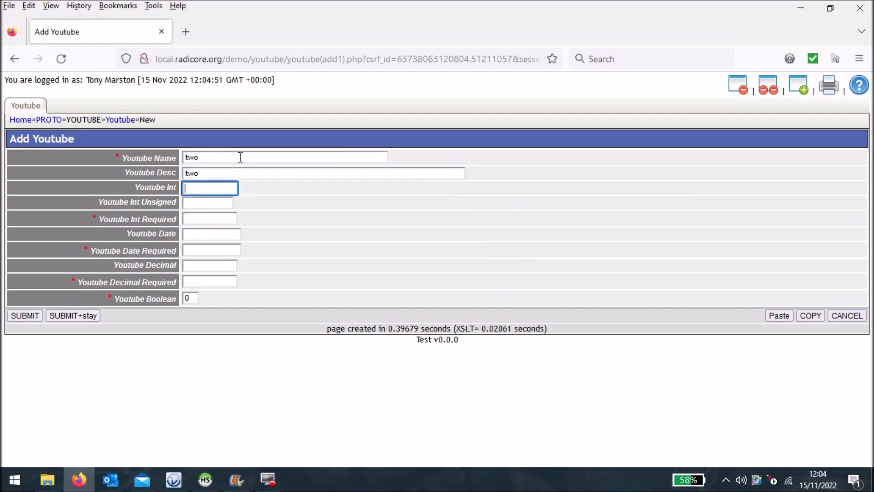
- Set Youtube Int, Youtube Int Unsigned and Youtube Int Required to 2
text(2)
key(Tab)
text(2)
key(Tab)
text(2)
key(Tab)
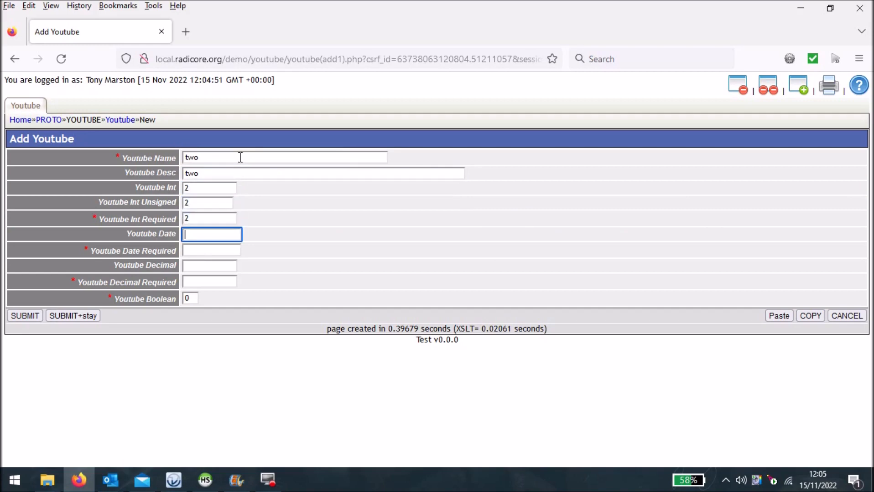
text(15-11-2022)
- Set both Youtube Date and Youtube Date Required to 15-11-2022
key(Tab)
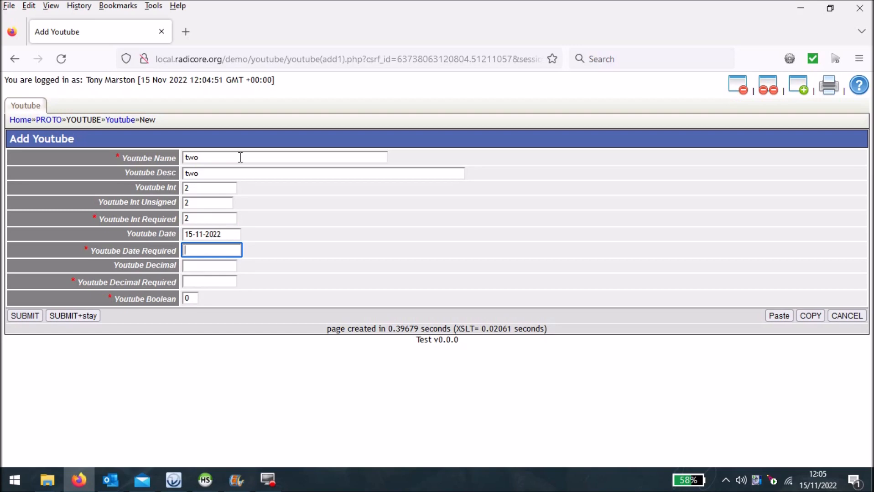
text(1)
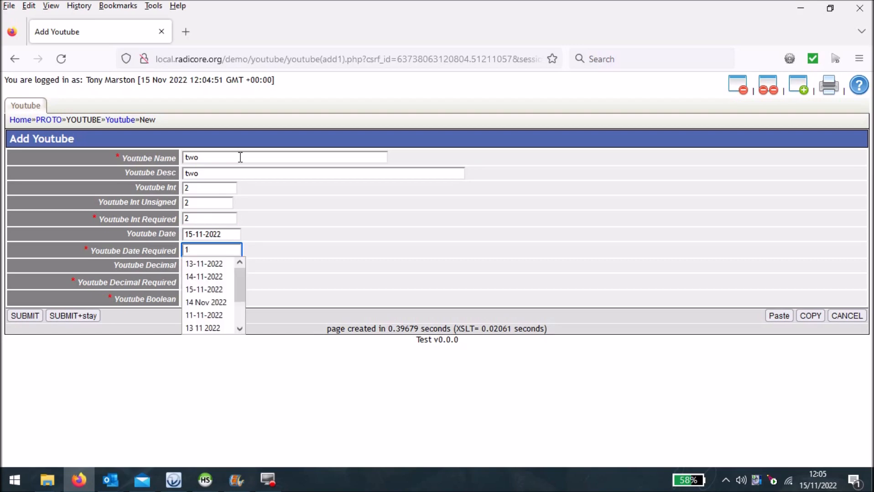
text(5)
click(201, 263)
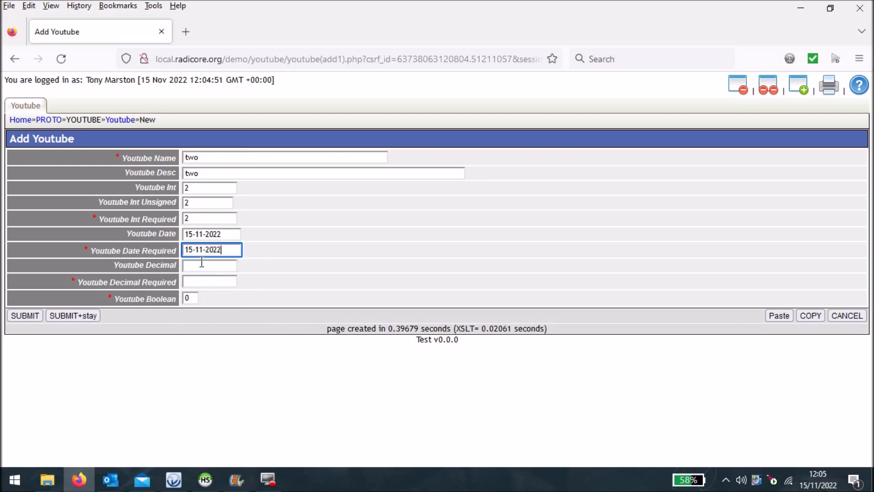
- Set both Youtube Decimal and Youtube Decimal Required to 2.22
click(206, 268)
text(2.22)
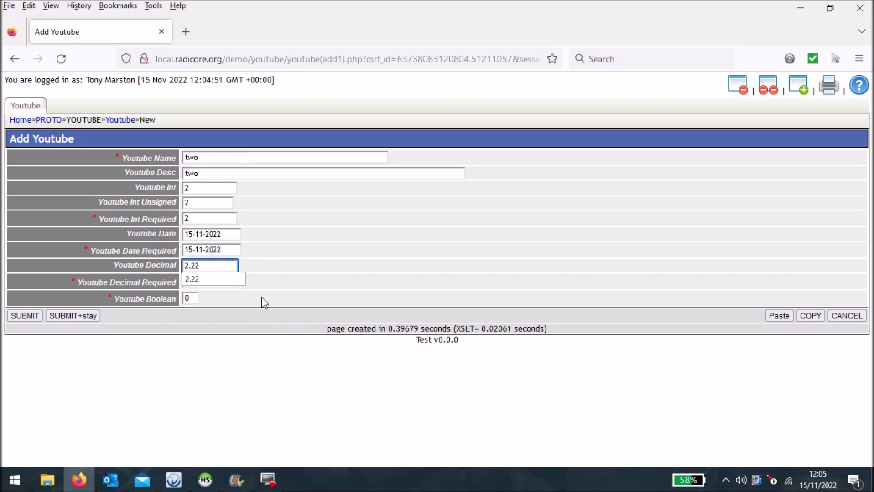
click(282, 272)
click(226, 280)
text(2.)
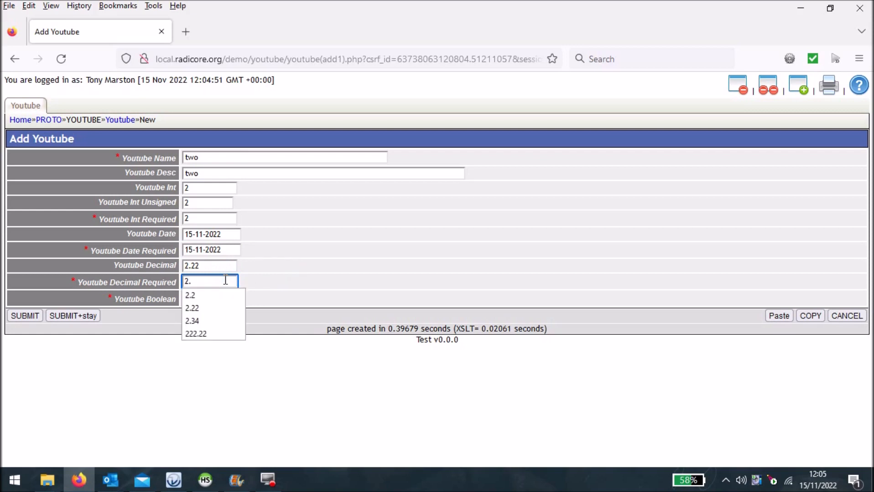
text(22)
click(332, 279)
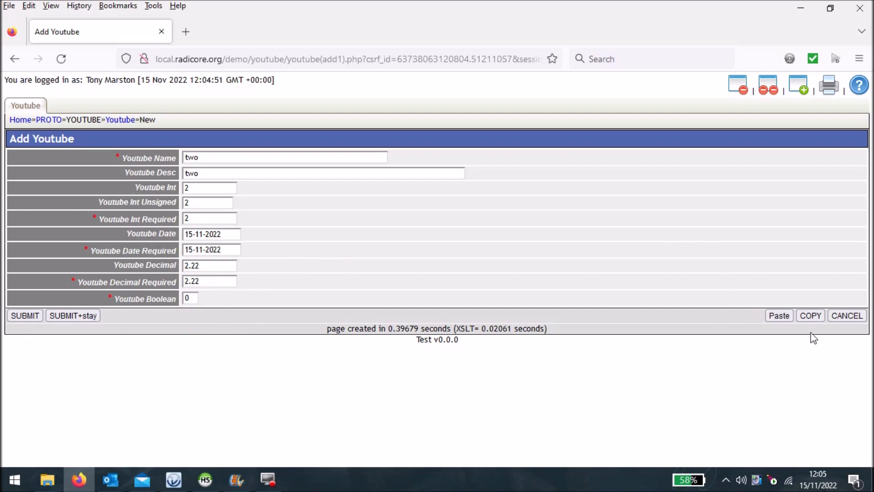
- Copy the record's entered data and submit the record while staying on the add form
click(810, 316)
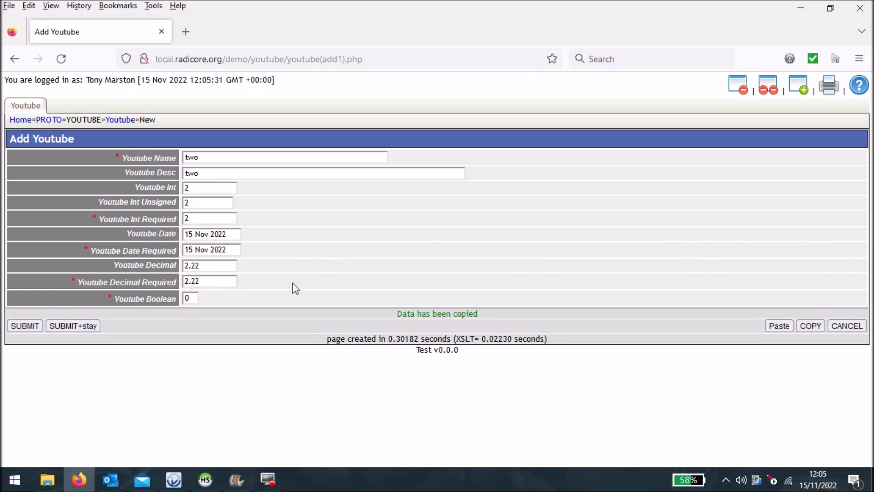
click(73, 327)
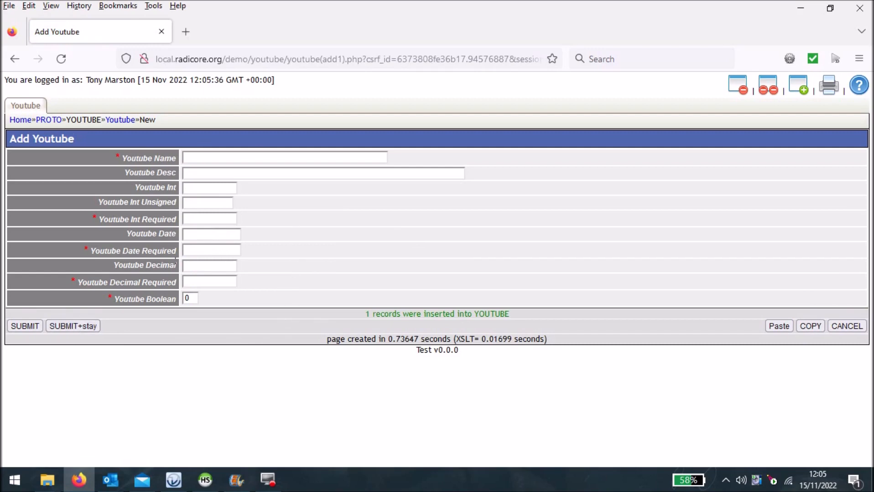
- Paste the copied data into the blank form and change Youtube Name and Youtube Desc to "three"
click(778, 327)
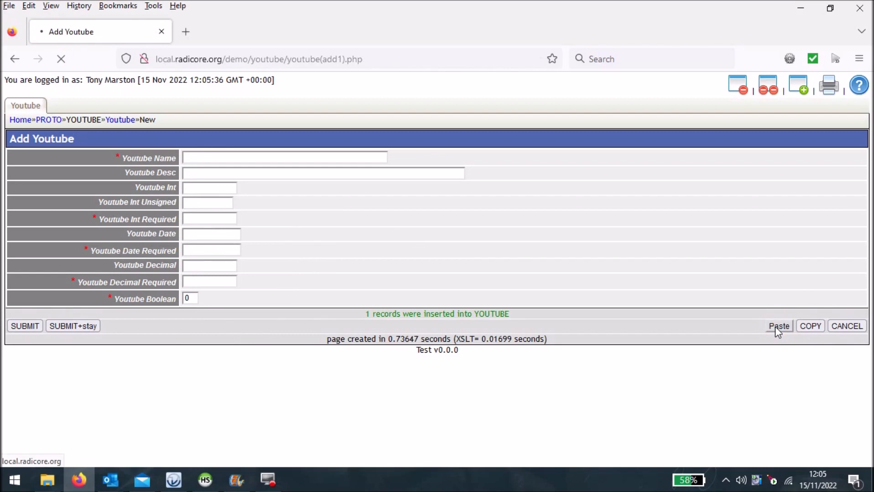
click(206, 158)
key(BackSpace)
key(BackSpace)
key(BackSpace)
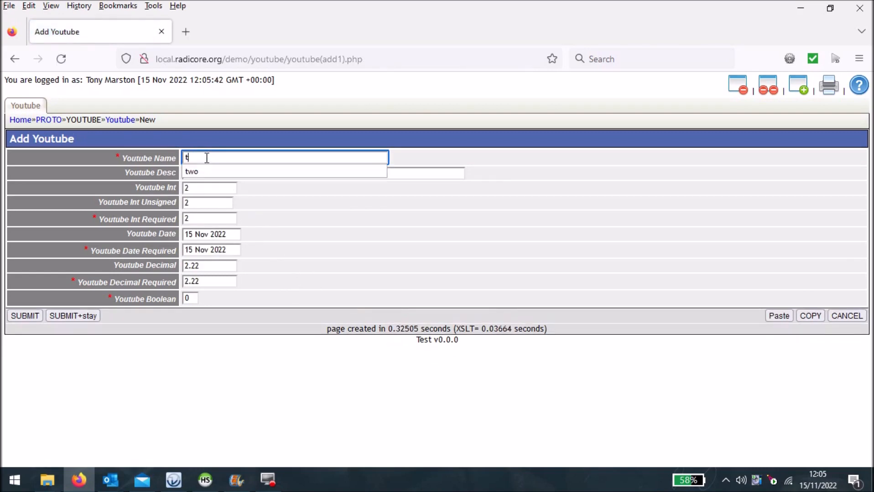
text(three)
key(Tab)
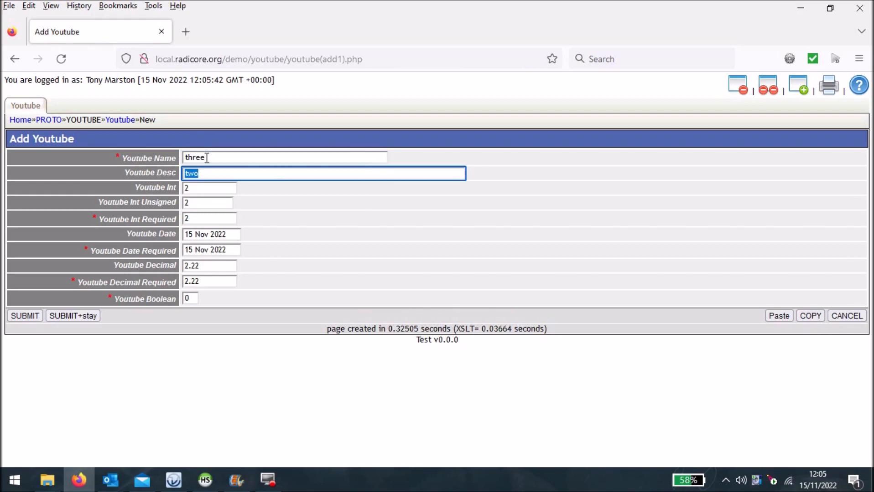
text(three)
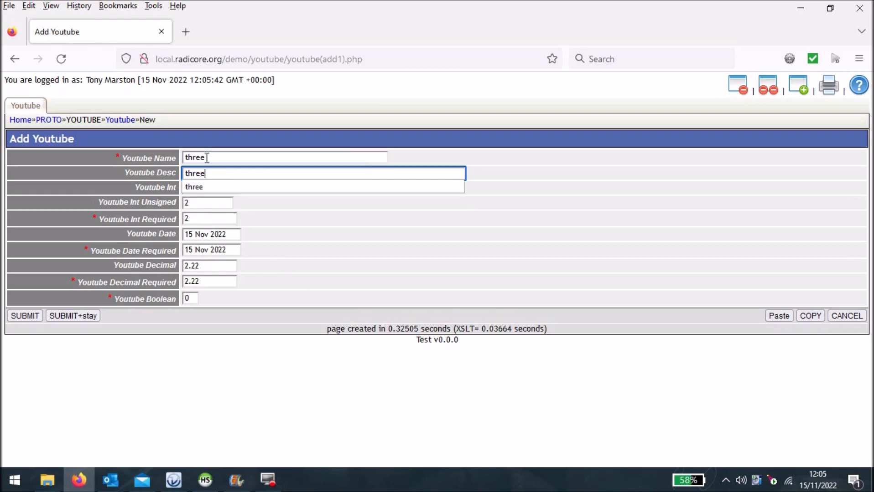
- Change Youtube Int, Youtube Int Unsigned and Youtube Int Required to 3
key(Tab)
text(3)
key(Tab)
text(3)
key(Tab)
text(3)
- Change Youtube Decimal and Youtube Decimal Required to 3.3, keeping the pasted dates
key(Tab)
key(Tab)
key(Tab)
text(3.3)
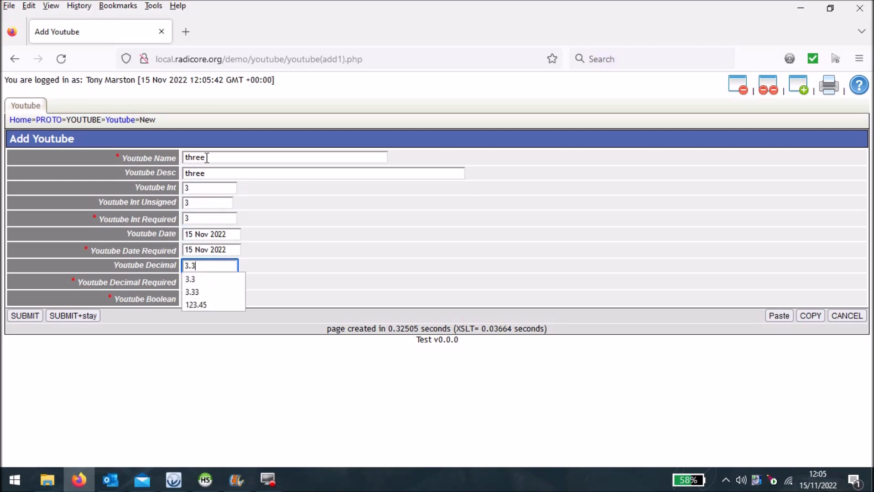
key(Tab)
text(3.3)
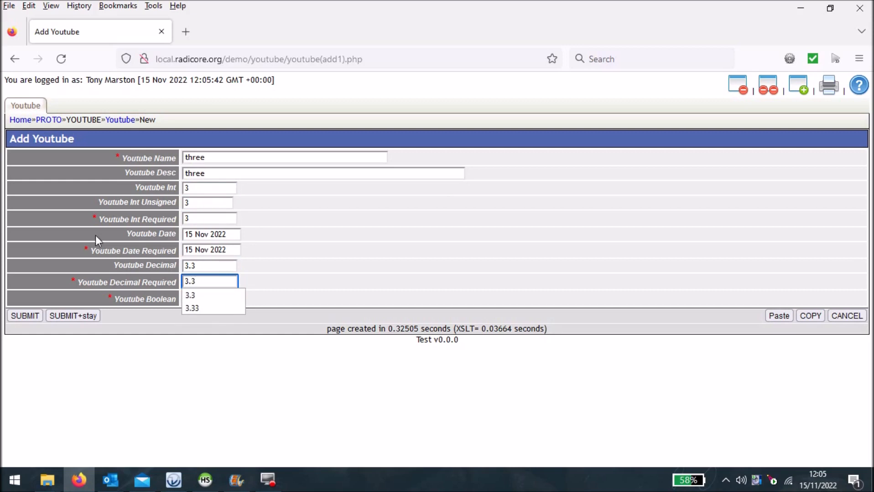
- Submit the third record and open the youtube database's table list in the data dictionary
click(25, 318)
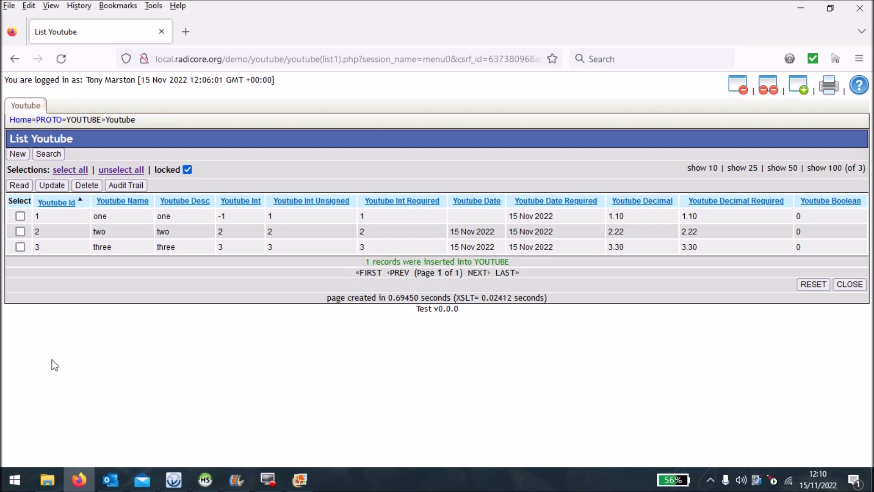
click(15, 120)
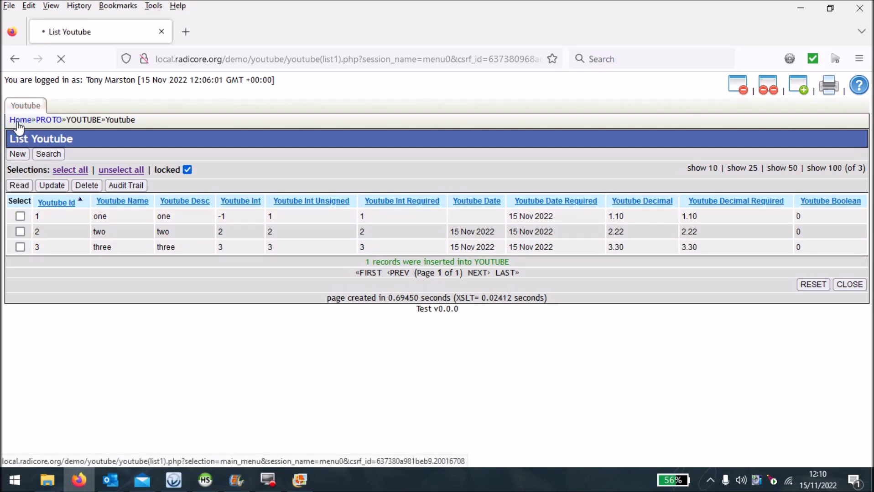
click(91, 107)
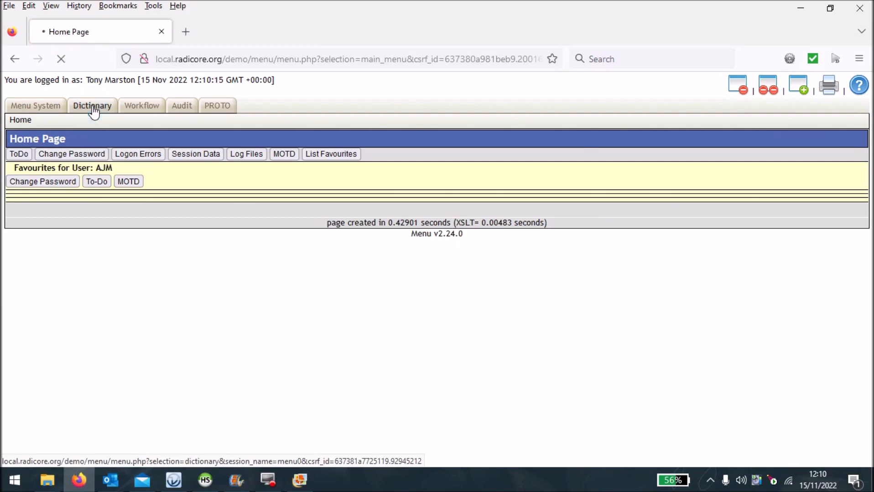
click(28, 105)
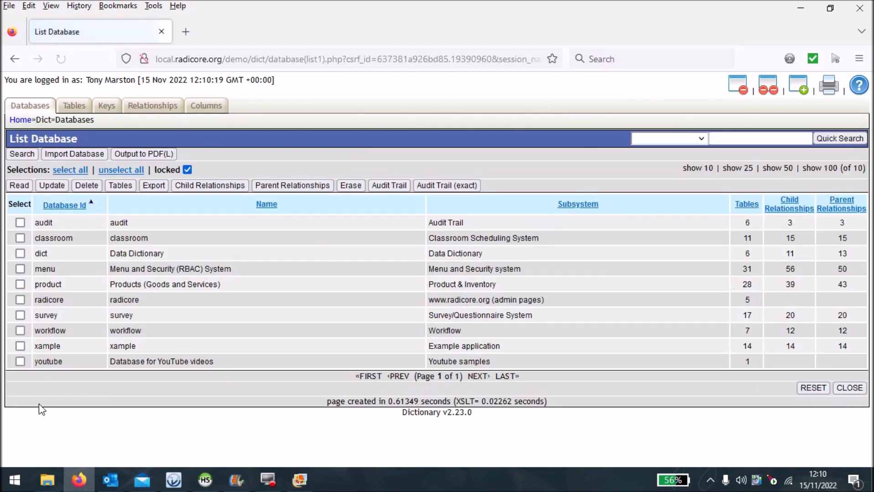
click(20, 361)
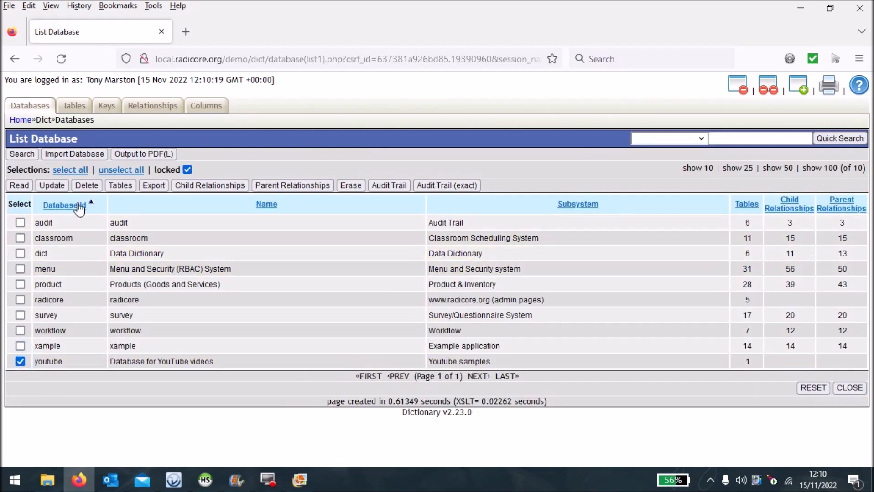
click(123, 186)
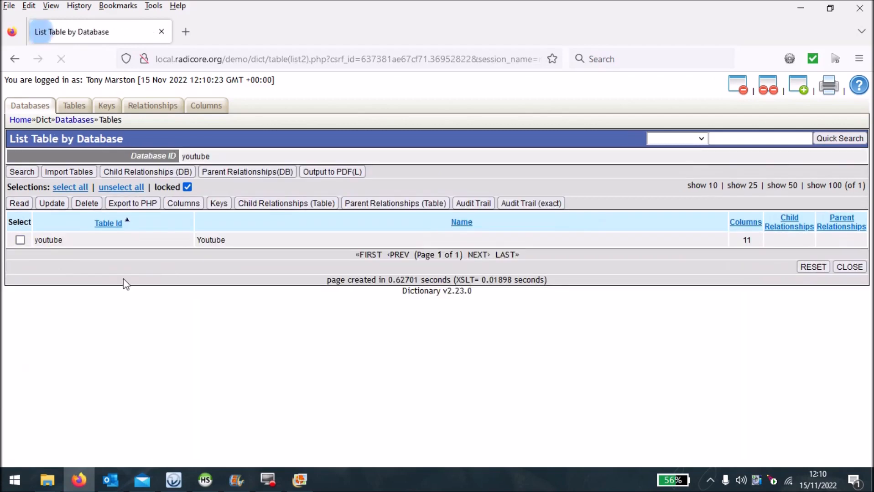
- Open the youtube_boolean column of the youtube table for updating
click(19, 239)
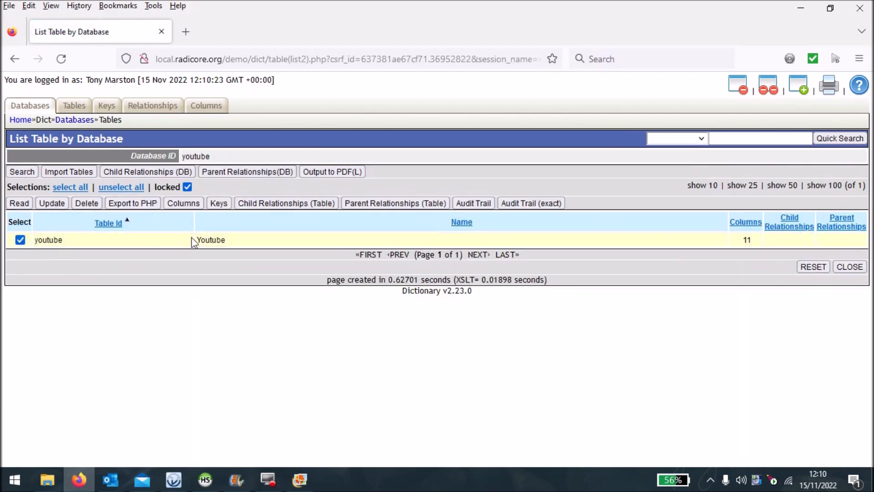
click(187, 205)
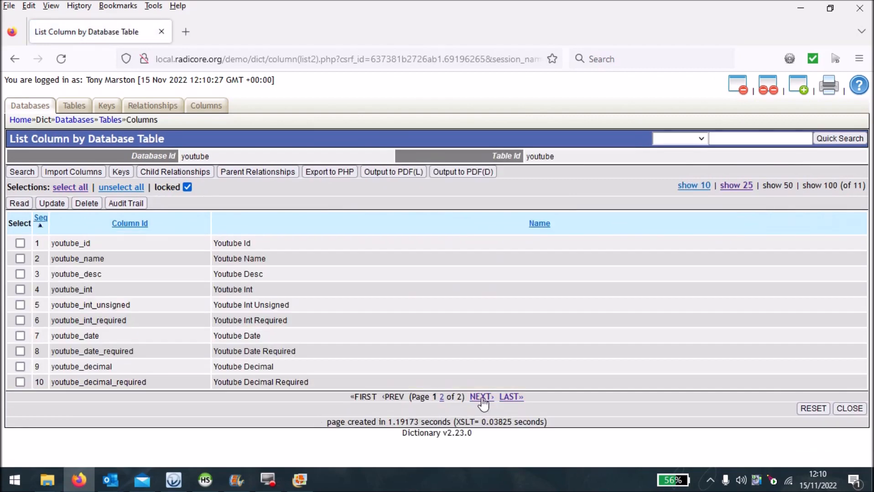
click(481, 397)
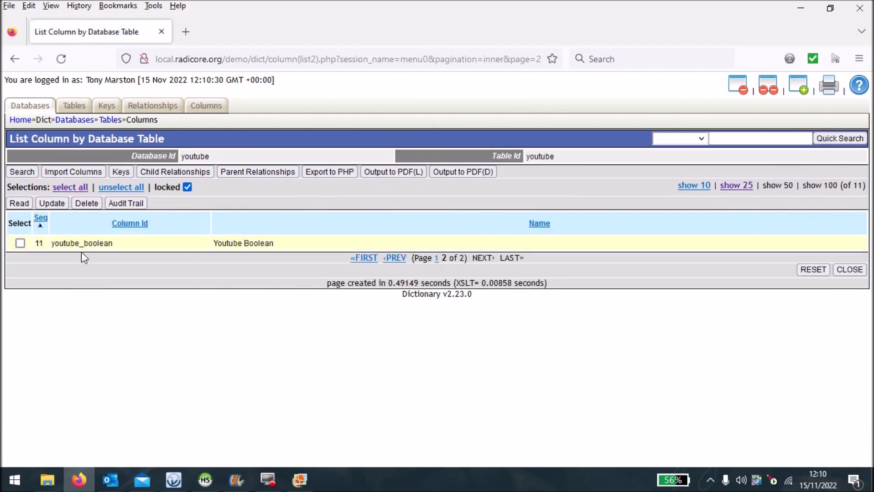
click(19, 243)
click(52, 204)
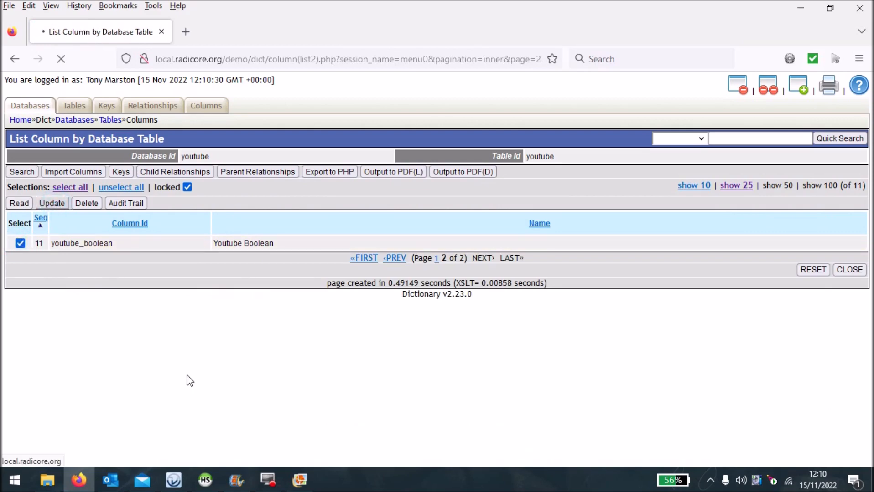
- Set the youtube_boolean column type to BOOLEAN, save it and export the table definition to PHP
scroll(170, 353, down, 2)
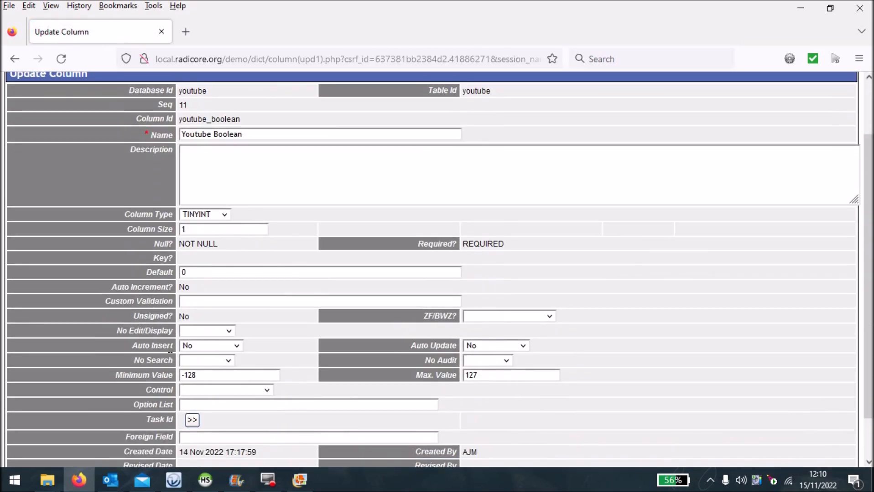
click(227, 218)
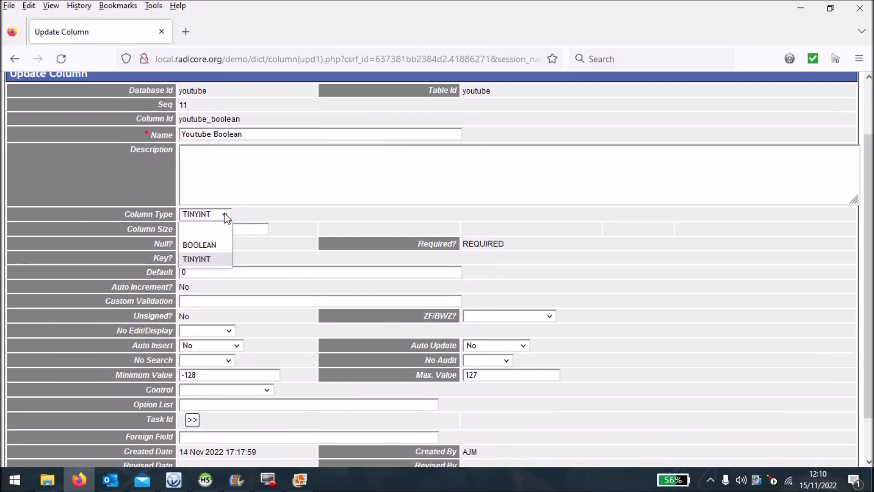
click(215, 245)
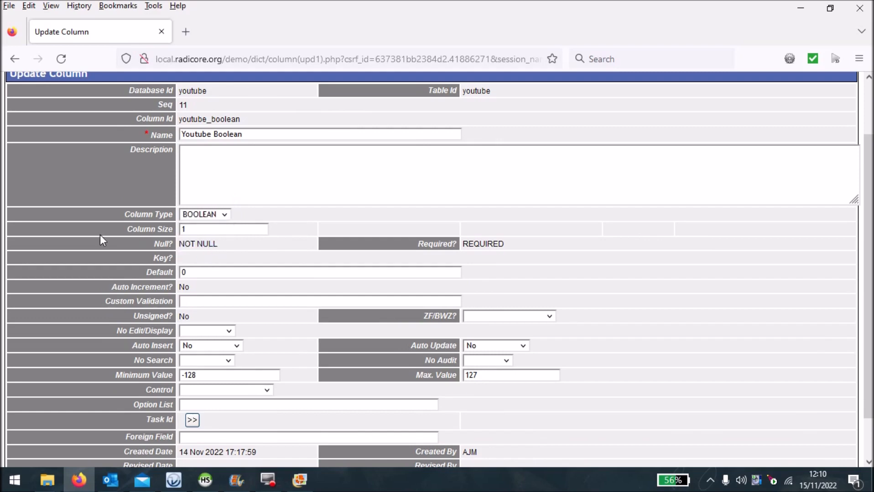
scroll(93, 229, down, 3)
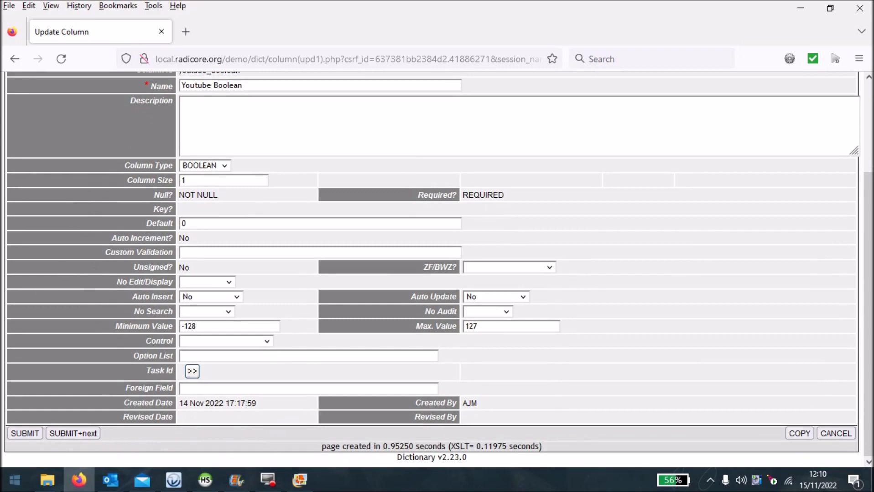
click(24, 434)
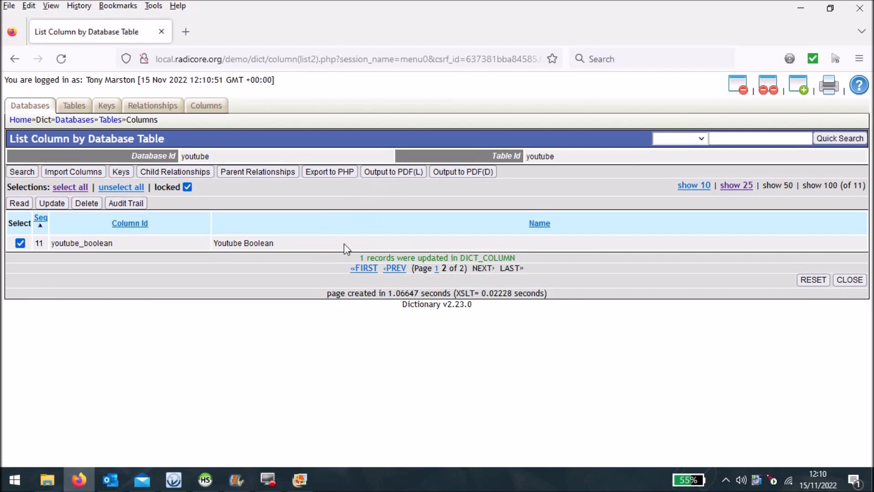
click(332, 172)
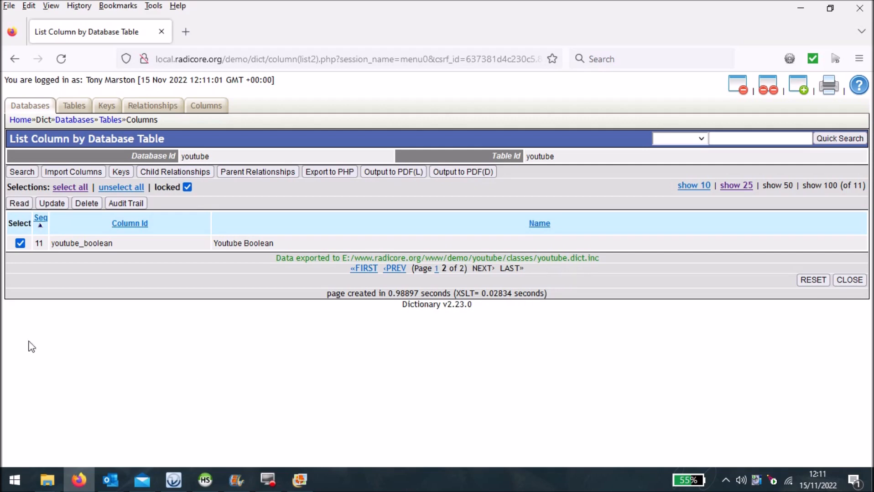
- Return to the Youtube list under PROTO and check the Youtube Boolean field in both the list and a blank add form
click(18, 122)
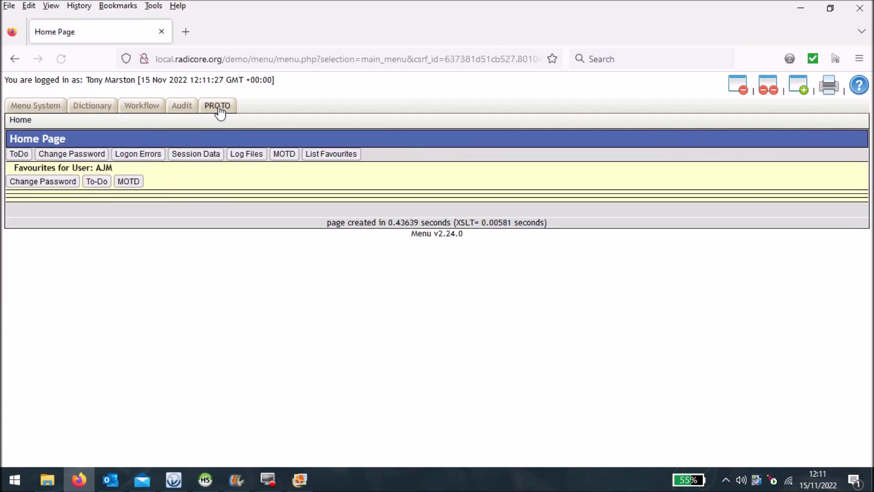
click(219, 107)
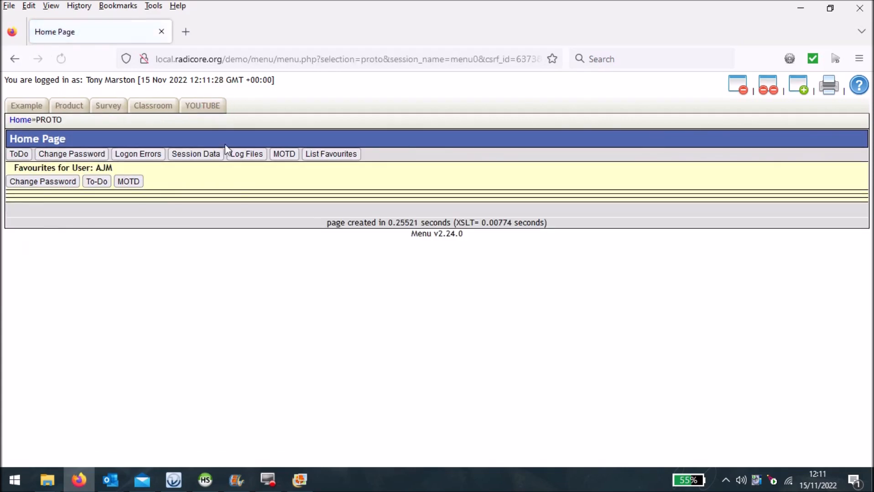
click(203, 106)
click(23, 106)
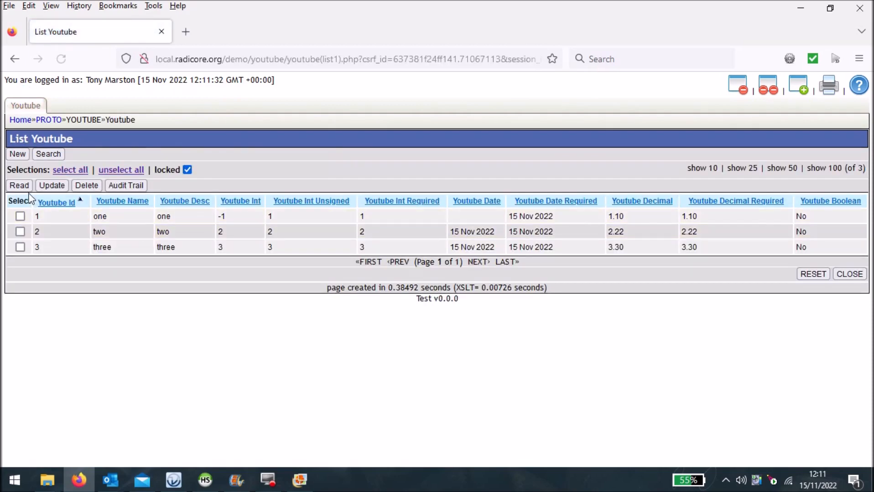
click(17, 154)
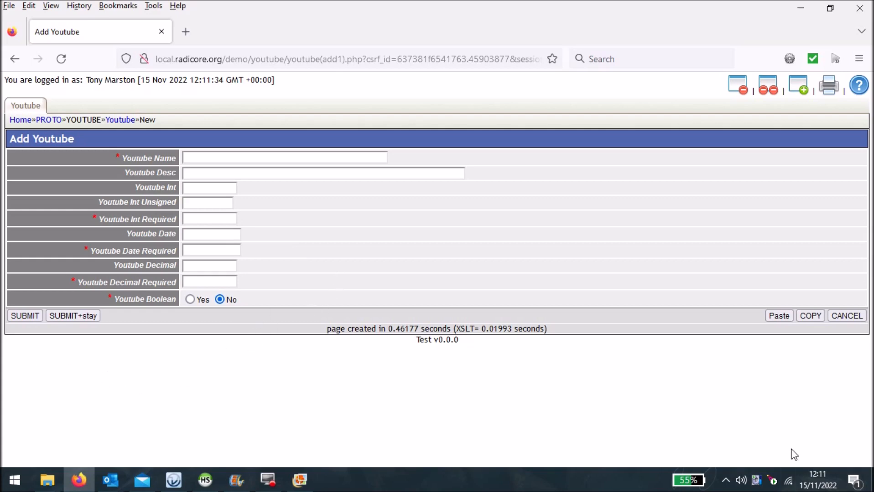
click(852, 316)
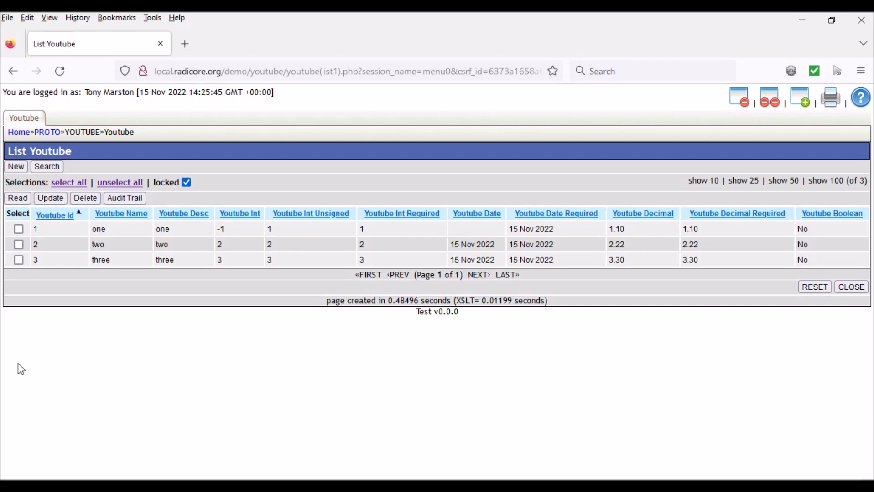
- Search the Youtube records for those with Youtube Boolean set to No
click(47, 167)
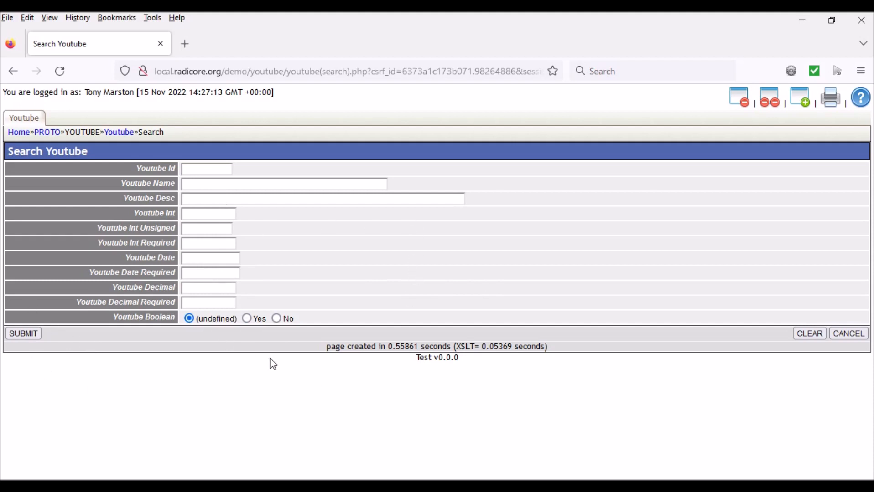
click(277, 318)
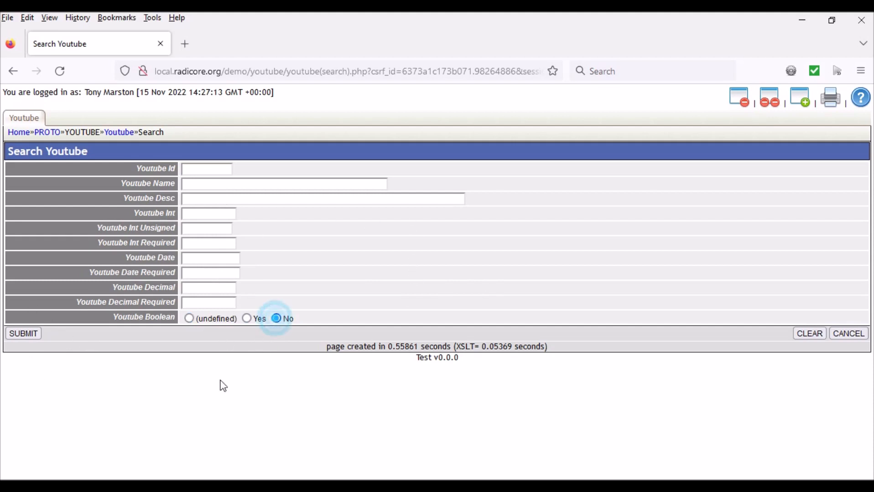
click(22, 334)
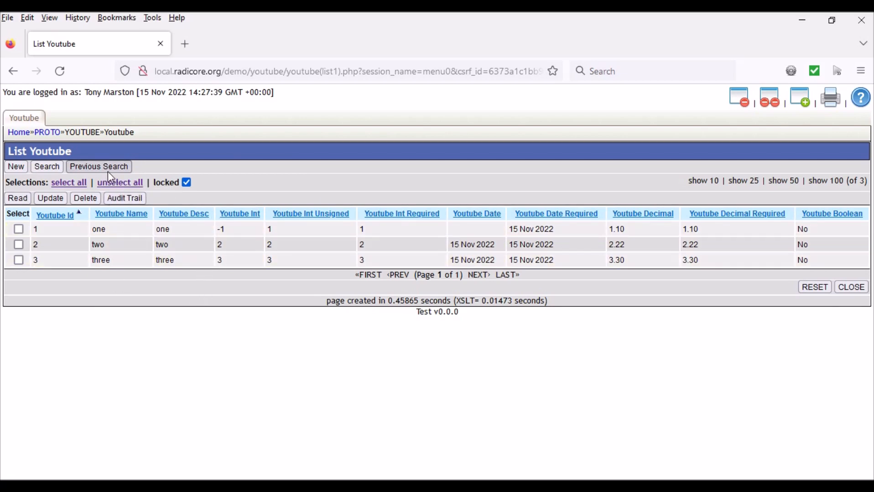
- Search the Youtube records for those with Youtube Boolean set to Yes
click(47, 167)
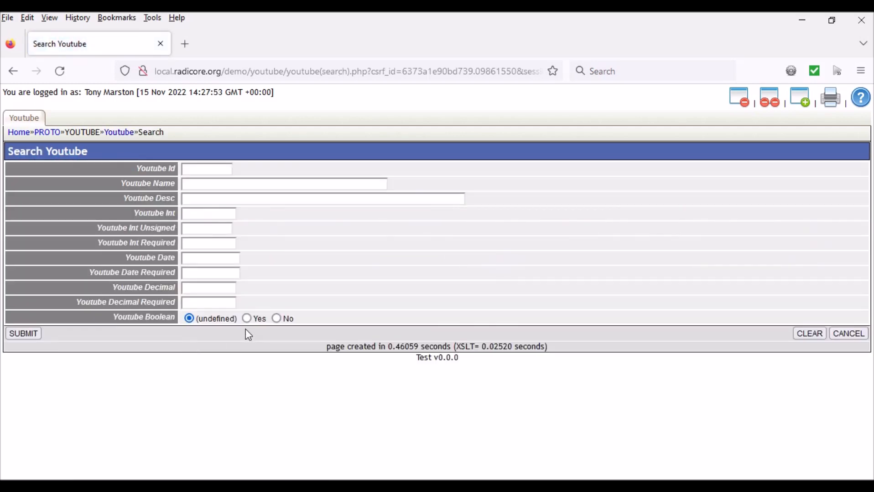
click(246, 318)
click(22, 333)
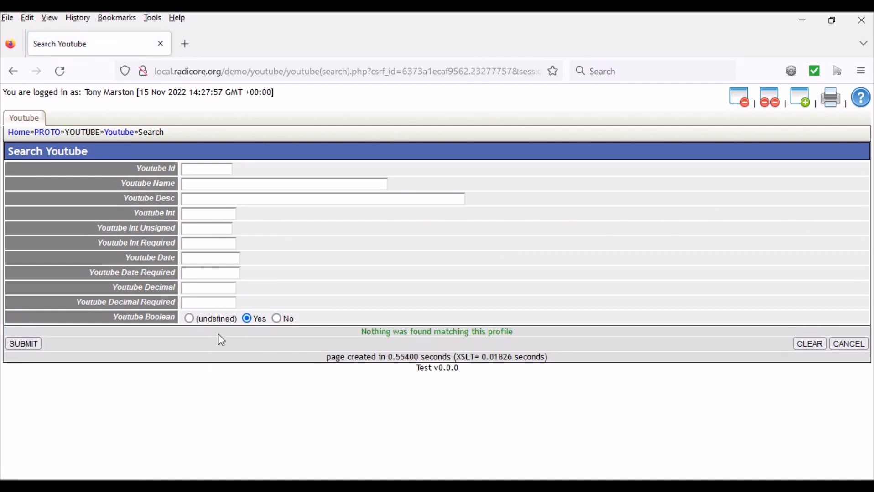
- Clear the search criteria and search for records with Youtube Int Unsigned equal to 1
click(816, 345)
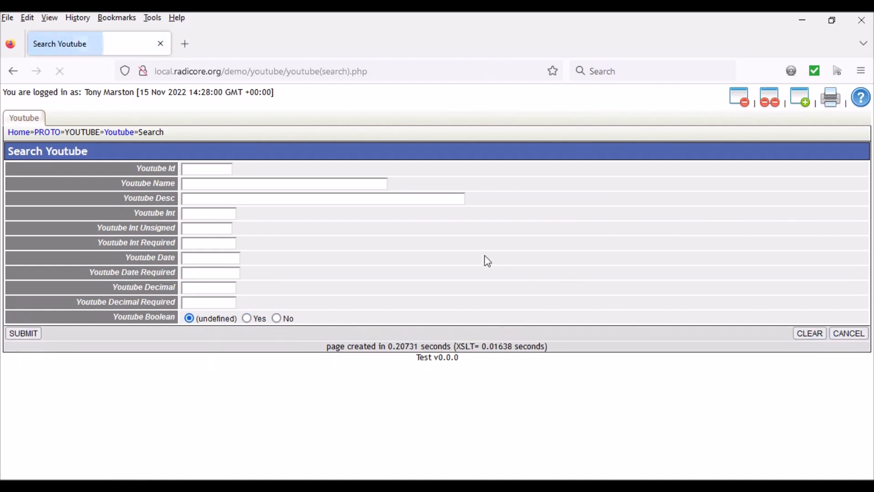
click(198, 234)
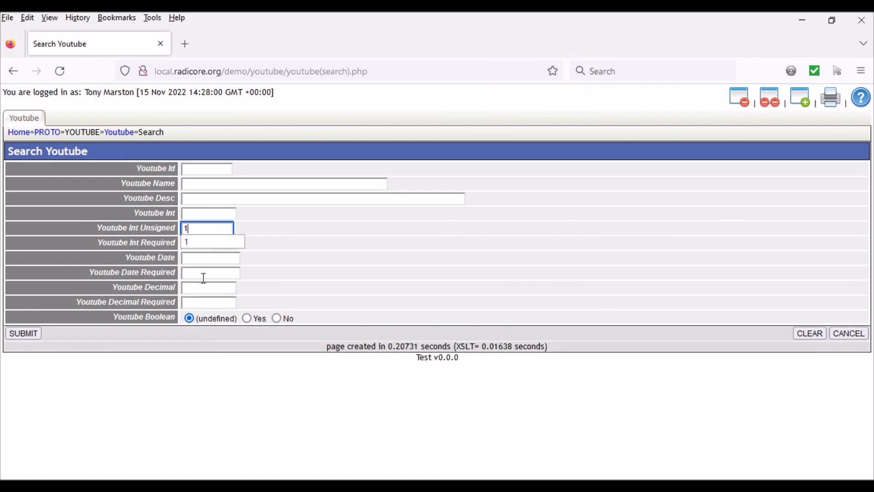
click(23, 334)
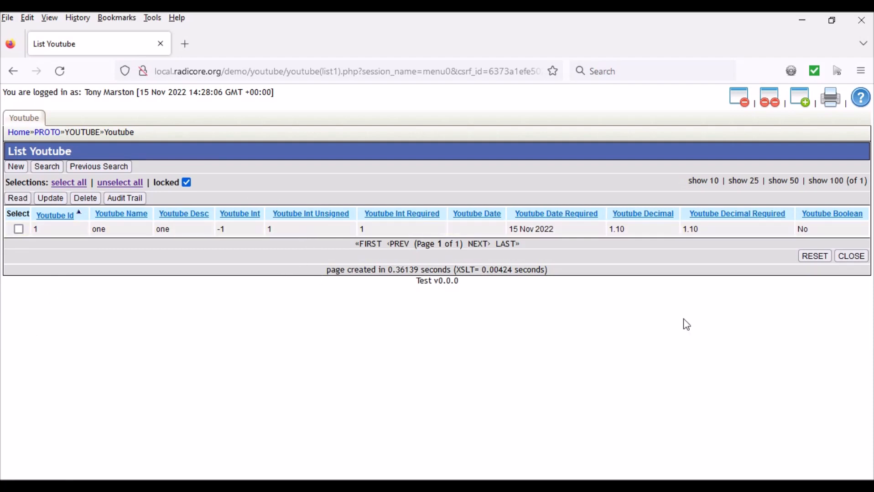
- Reset the list to all records, rerun the previous search and reset the list again
click(814, 257)
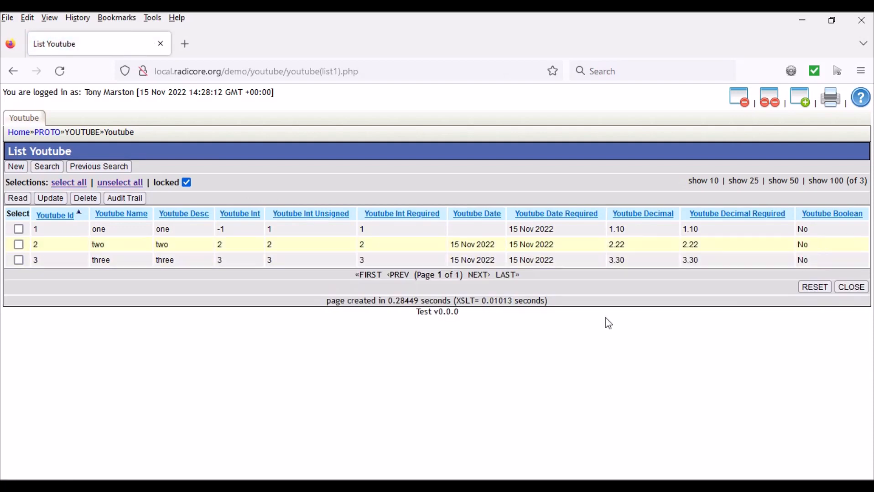
click(98, 166)
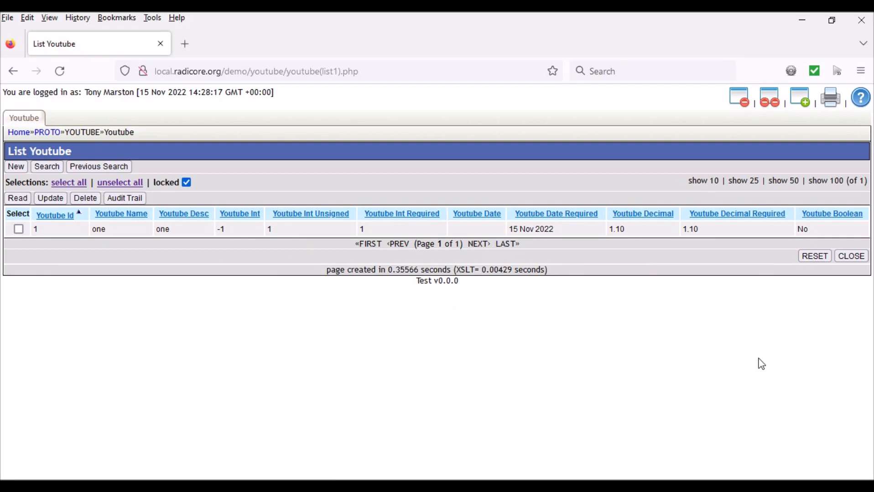
click(814, 257)
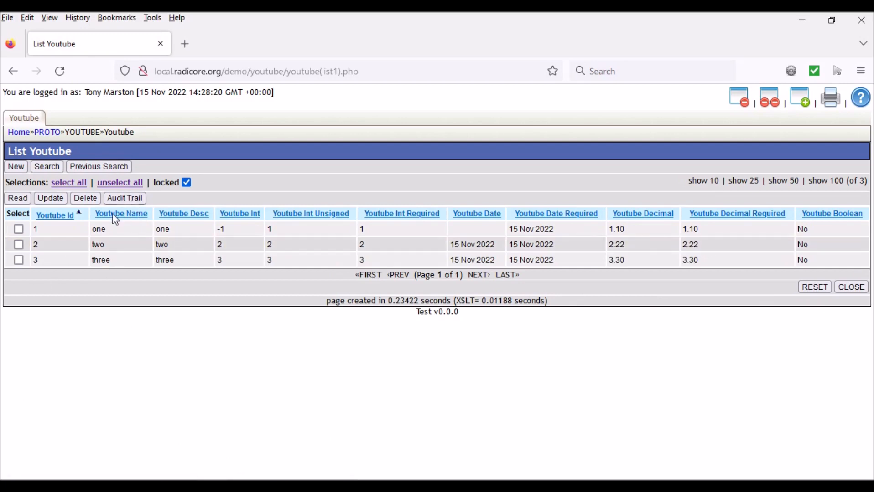
- Select records one, two and three and page through their audit trail details to the last record
click(18, 230)
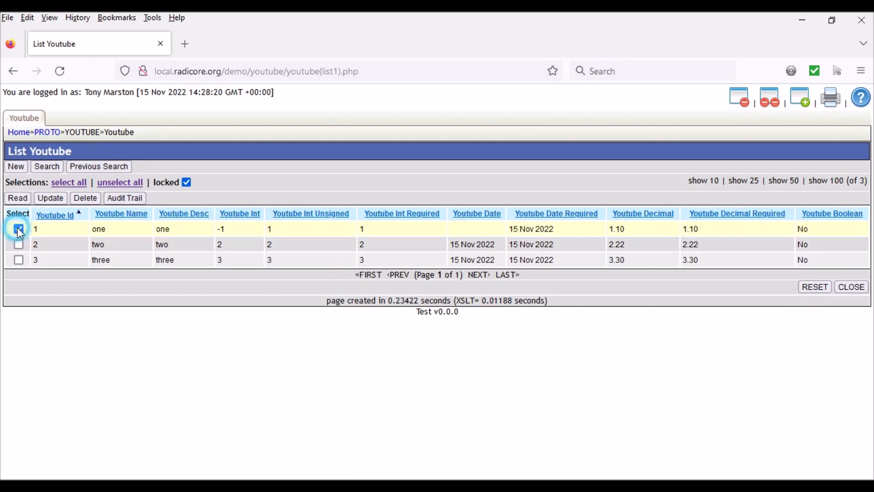
click(18, 245)
click(19, 260)
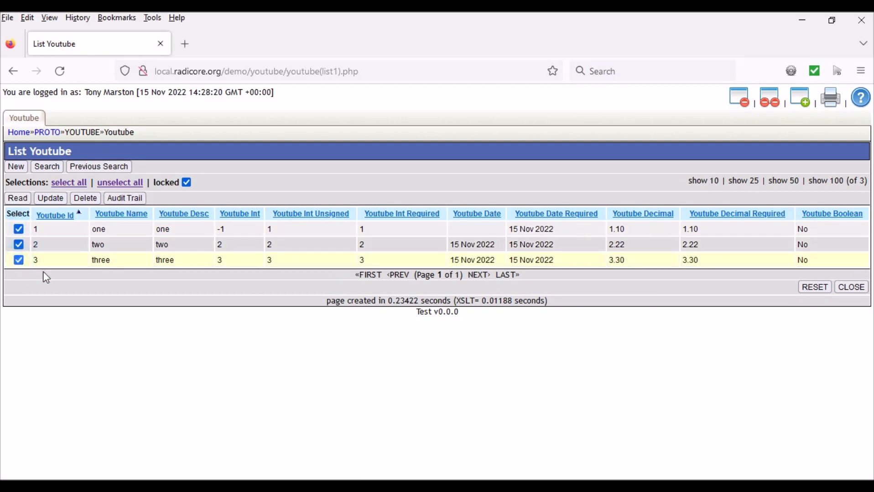
click(128, 197)
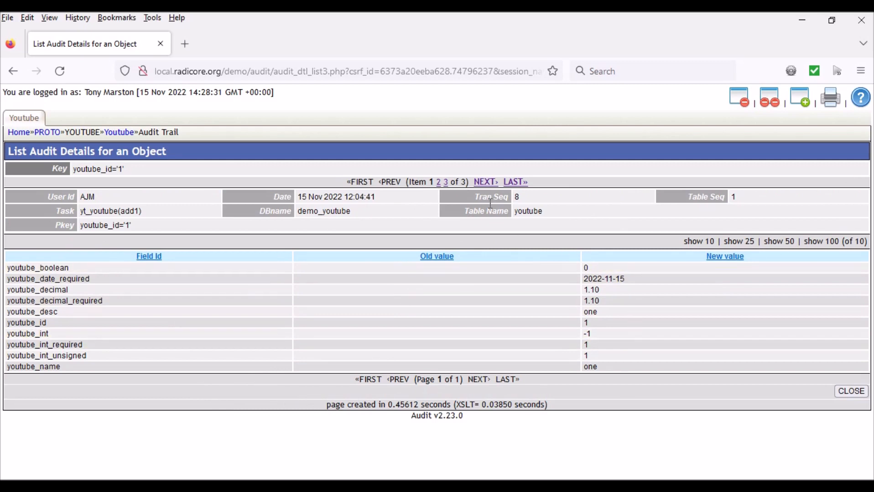
click(484, 187)
click(486, 187)
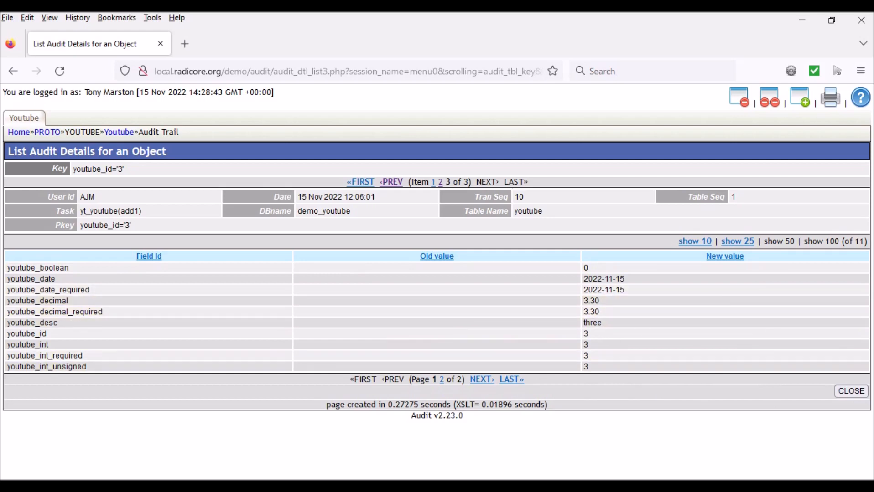
- Return to the Youtube list, keep only record two selected and update its Youtube Int Unsigned value to 99
click(857, 394)
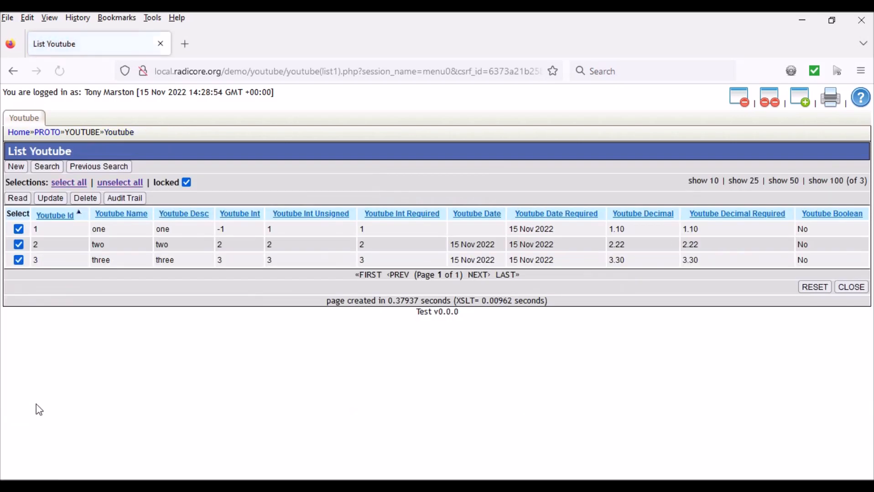
click(18, 230)
click(19, 260)
click(51, 198)
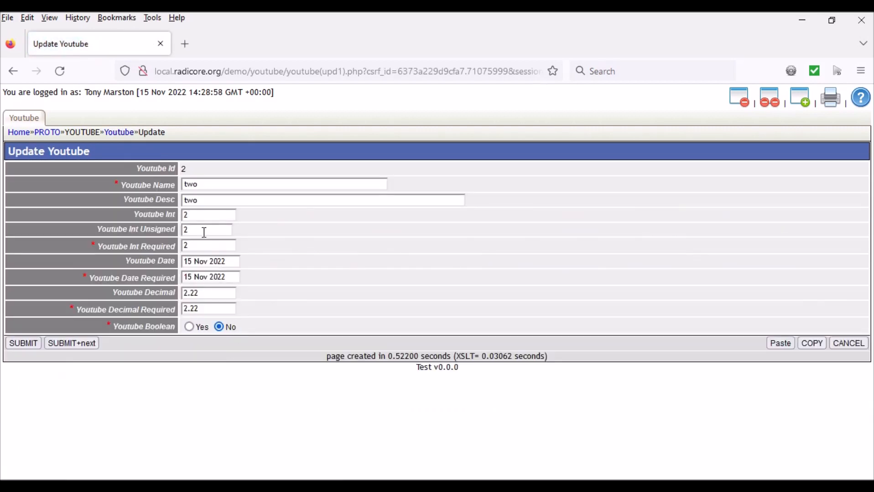
click(204, 232)
text(99)
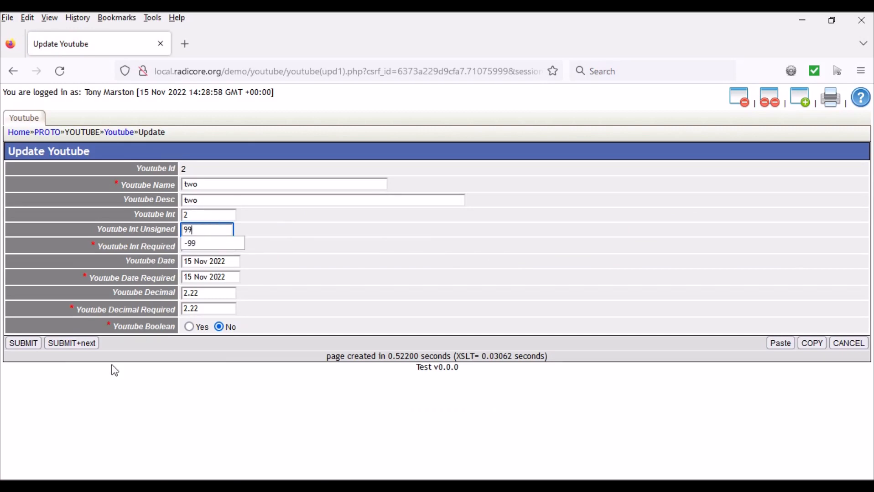
click(18, 346)
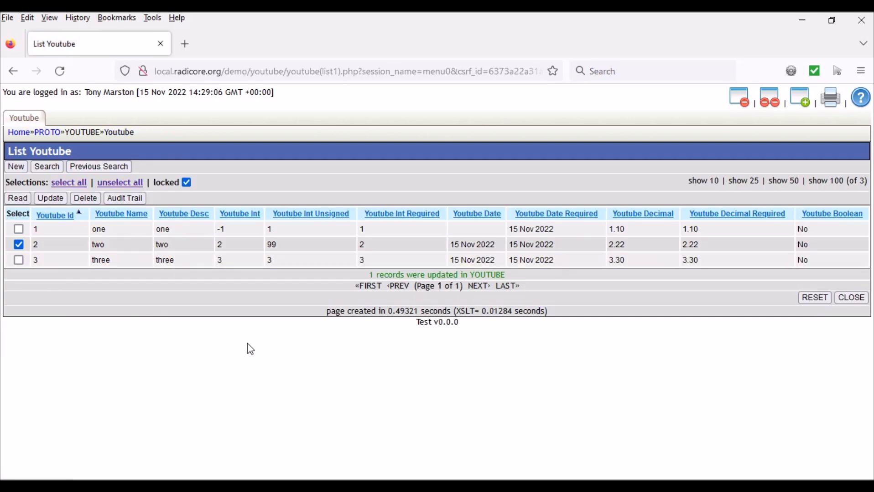
- View the audit trail of record two through its update entry and return to the Youtube list
click(125, 199)
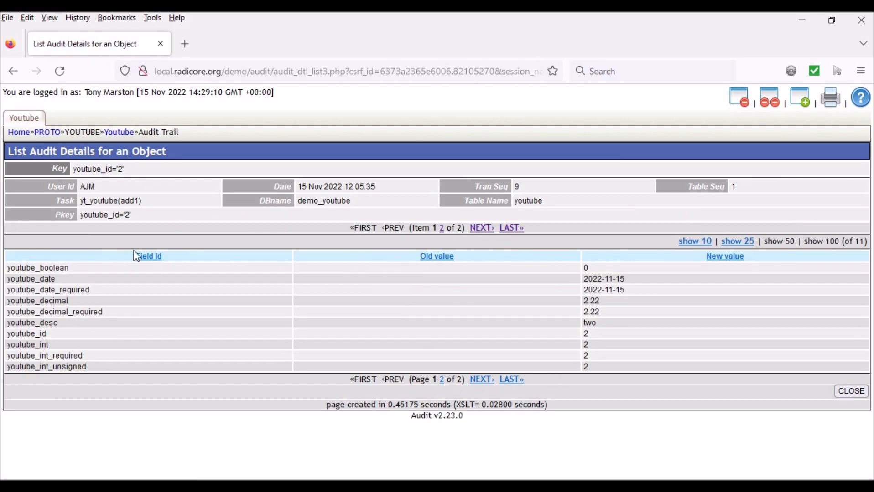
click(481, 228)
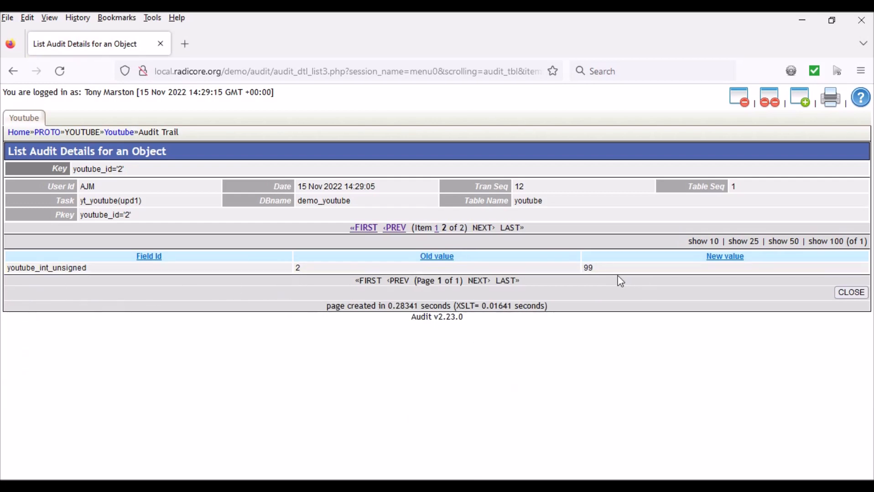
click(853, 293)
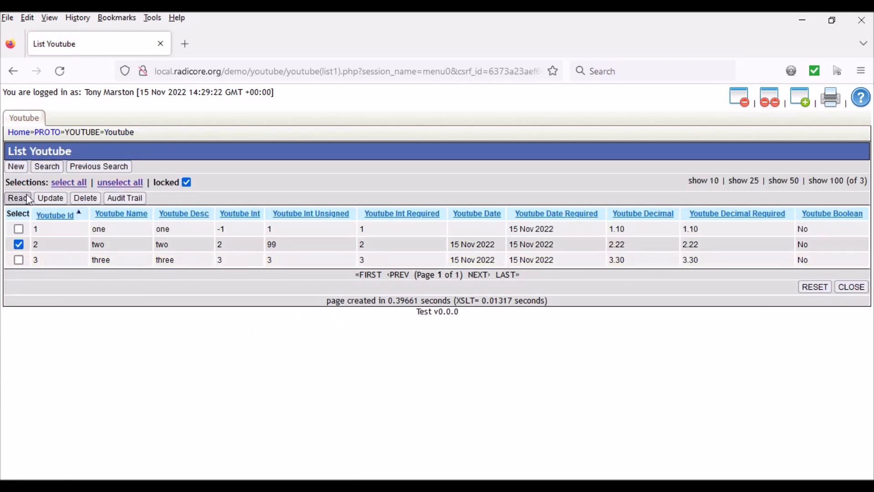
- Delete record two from the Youtube table and confirm the deletion
click(86, 202)
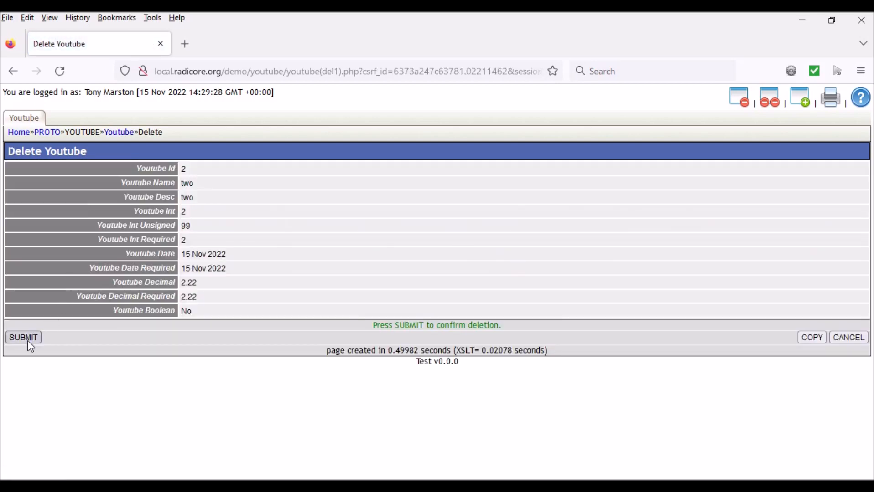
click(25, 338)
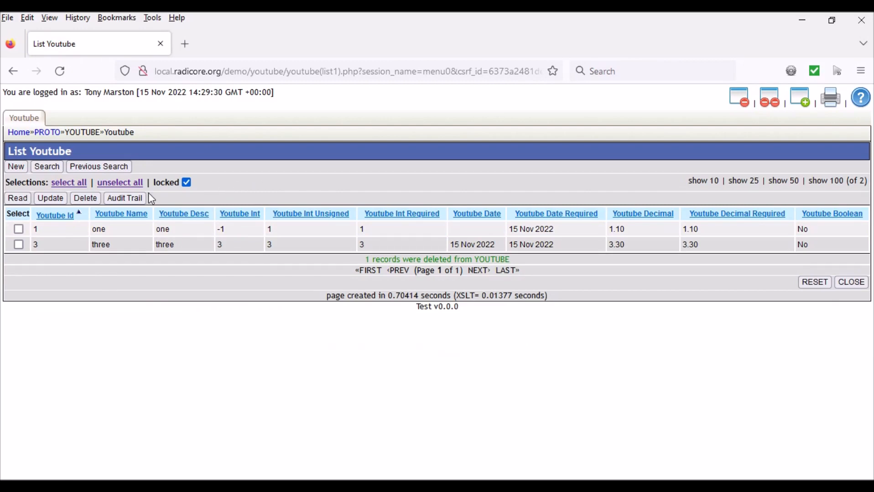
- Search the full audit log for the current user's changes from 15 Nov 2022 in databases matching %youtube
click(17, 136)
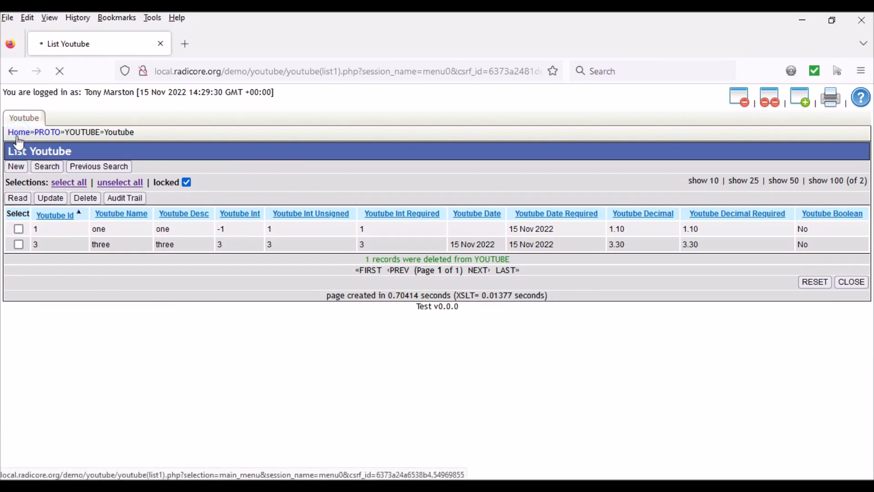
click(181, 120)
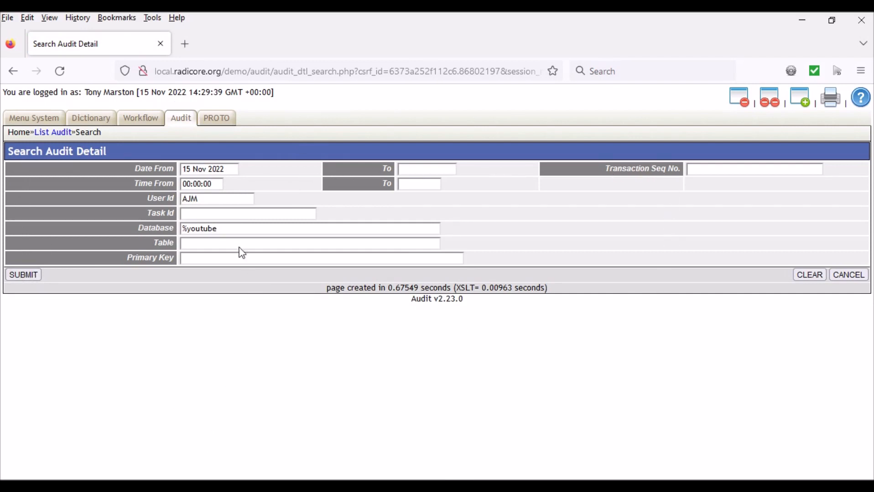
click(23, 274)
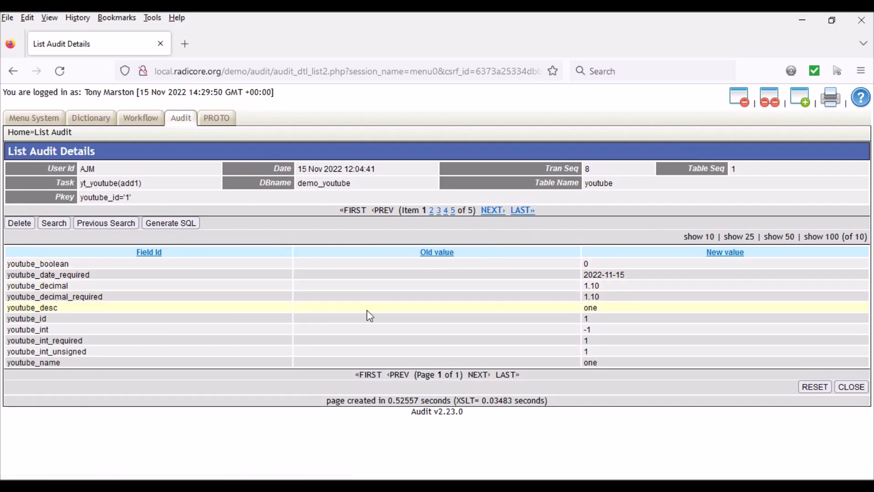
- Page through the audit entries for the youtube table up to the deletion entry and close the audit list
click(498, 212)
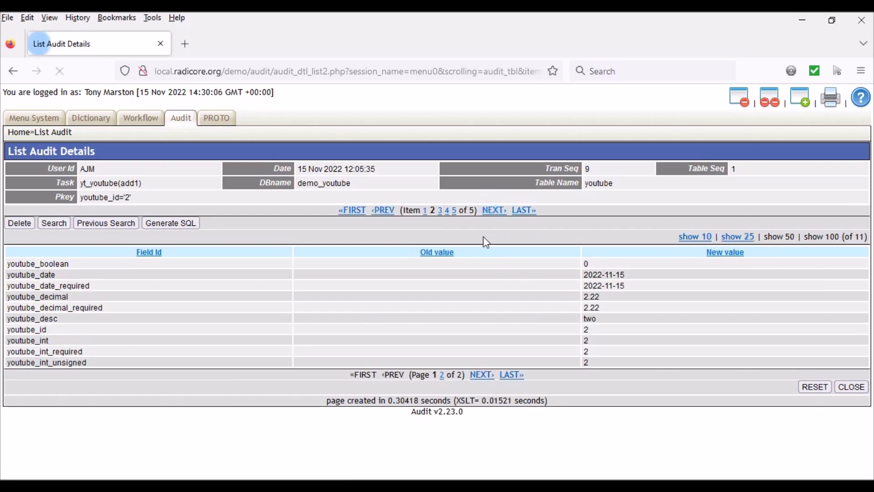
click(496, 212)
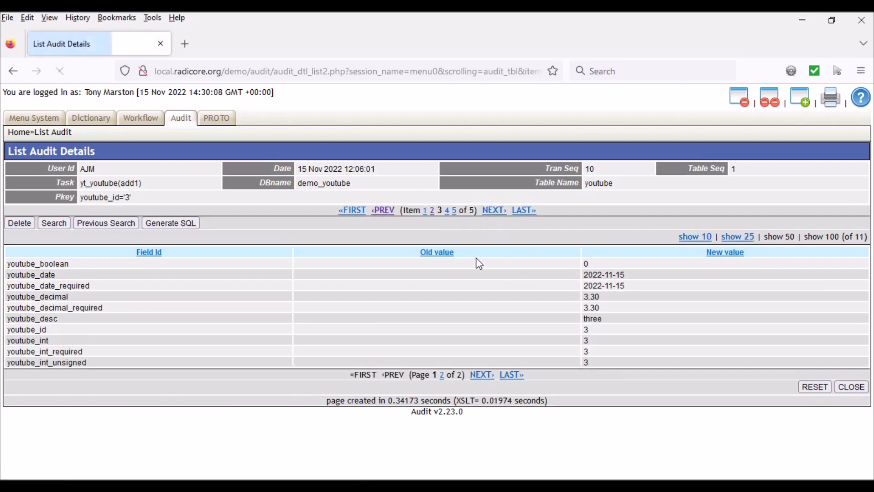
click(497, 214)
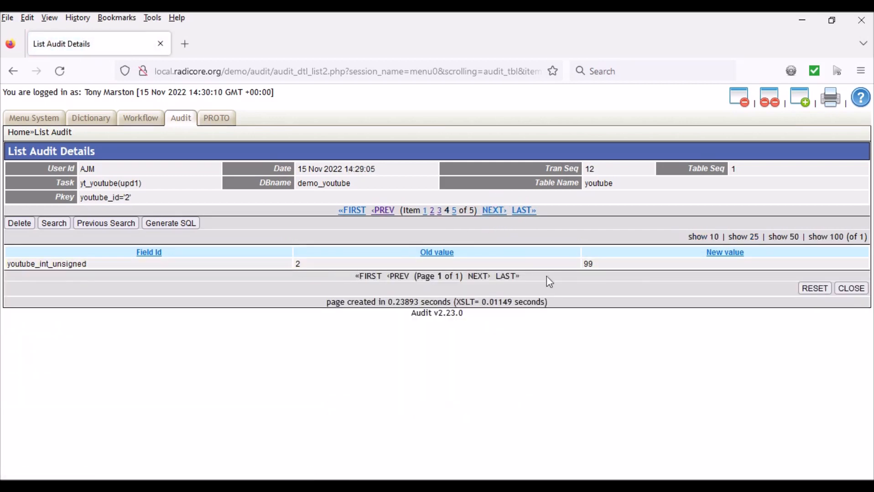
click(504, 212)
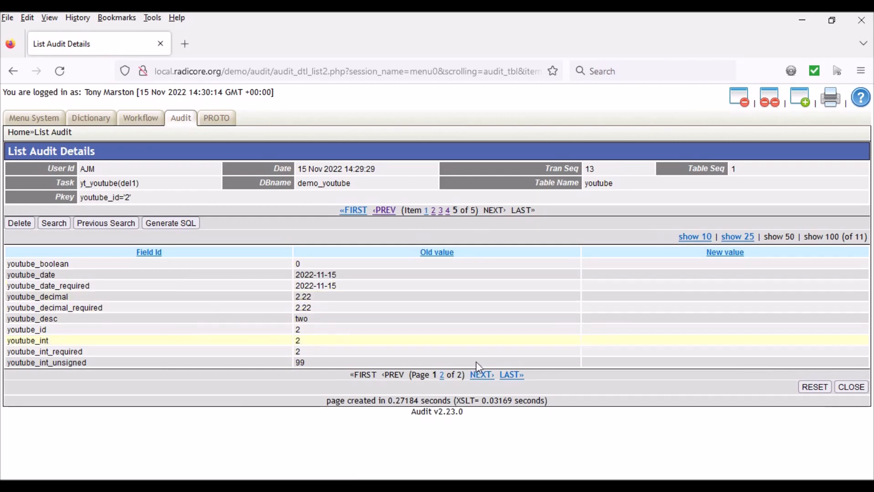
click(859, 389)
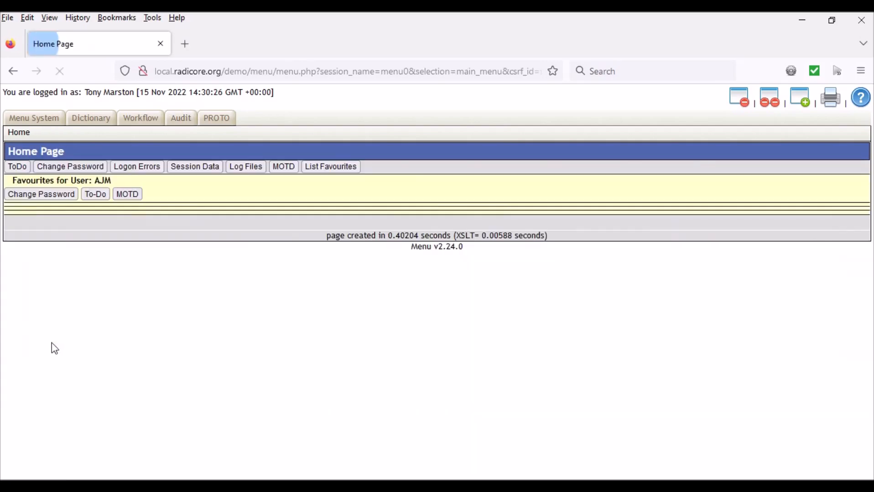